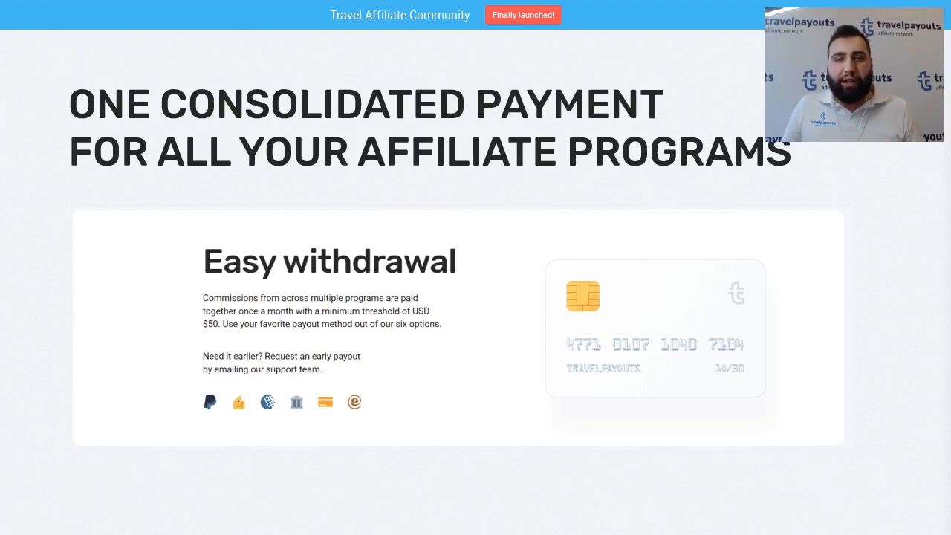
key(Right)
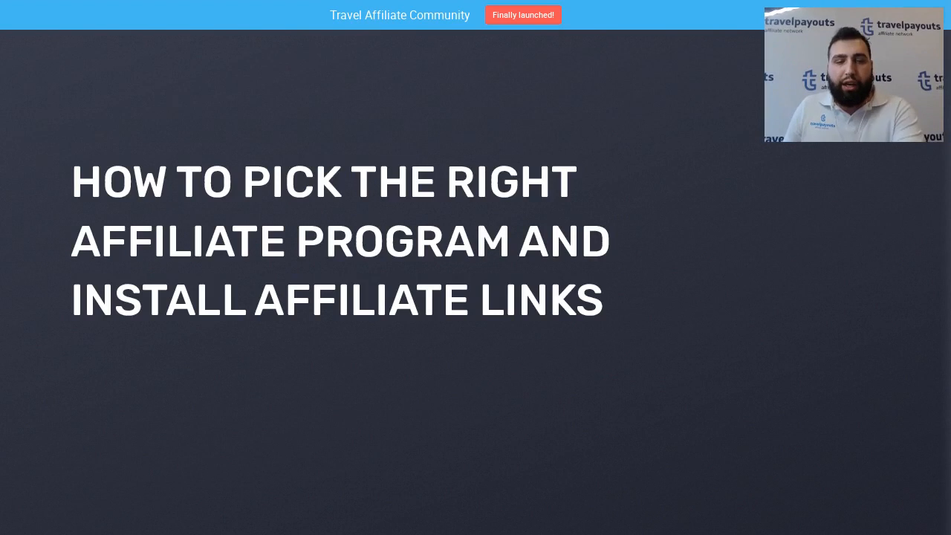
key(Right)
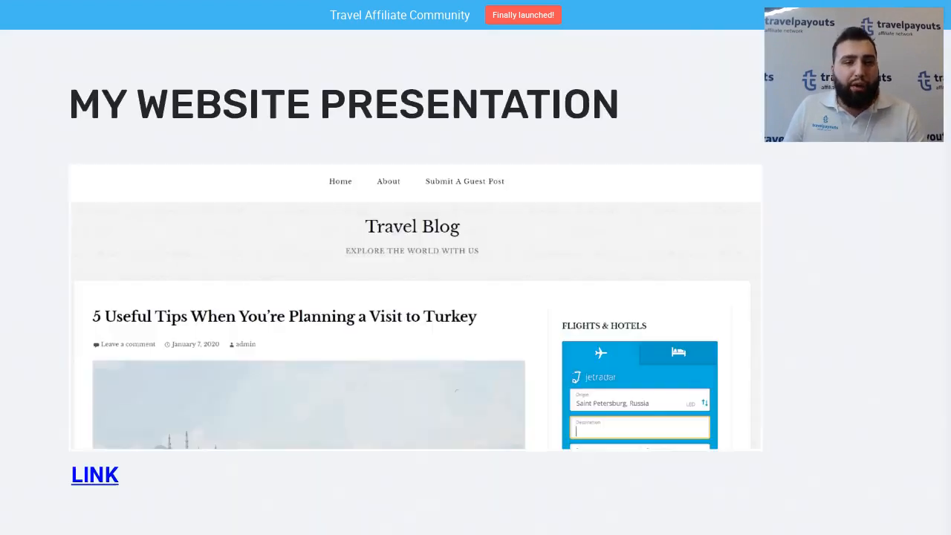
key(Left)
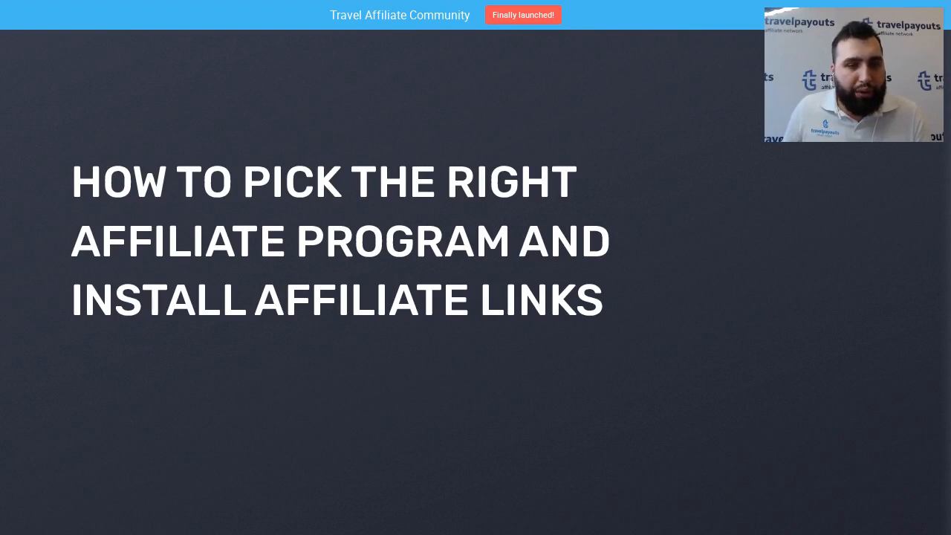
key(Right)
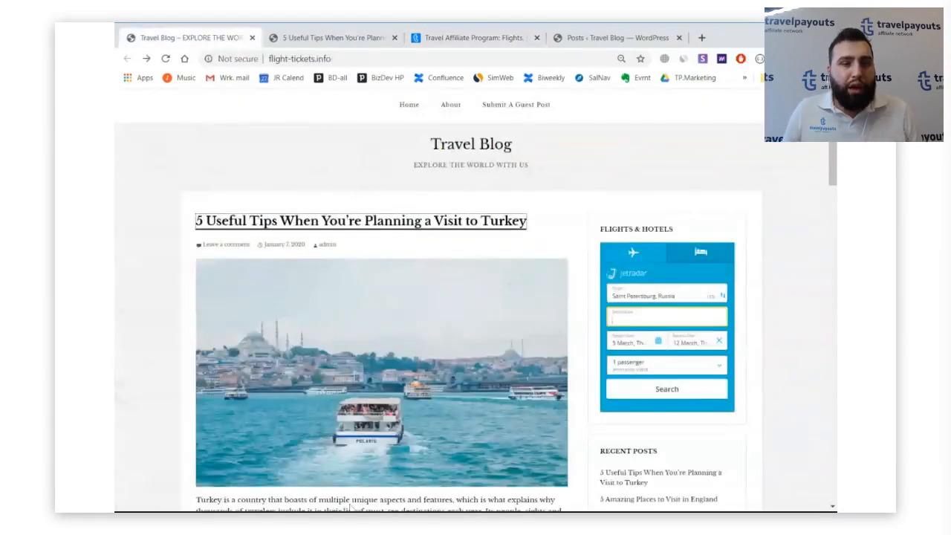
Step: Look over the Travel Blog home page, including its posts on Turkey and England and the sidebar's flight search form and banner
scroll(456, 273, down, 3)
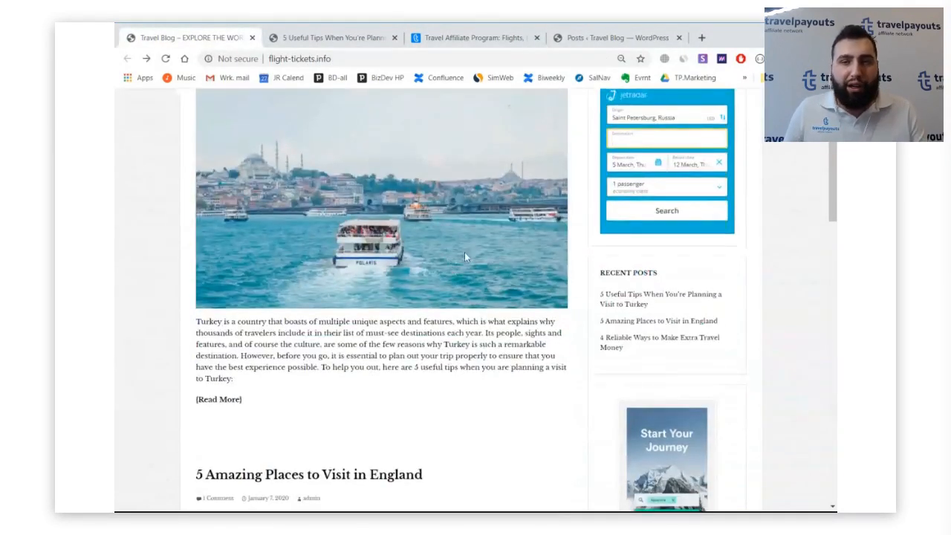
scroll(488, 296, up, 1)
scroll(487, 291, up, 1)
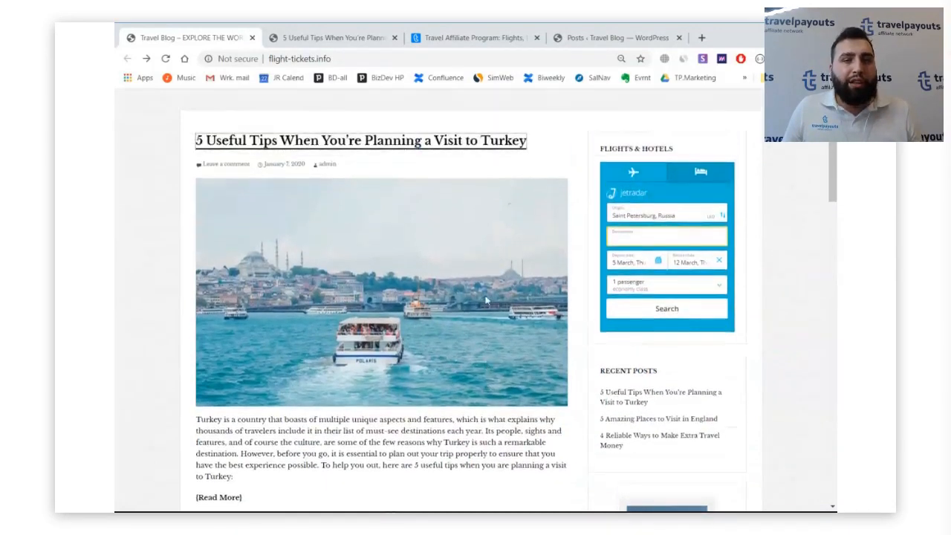
scroll(461, 279, down, 4)
scroll(449, 285, down, 2)
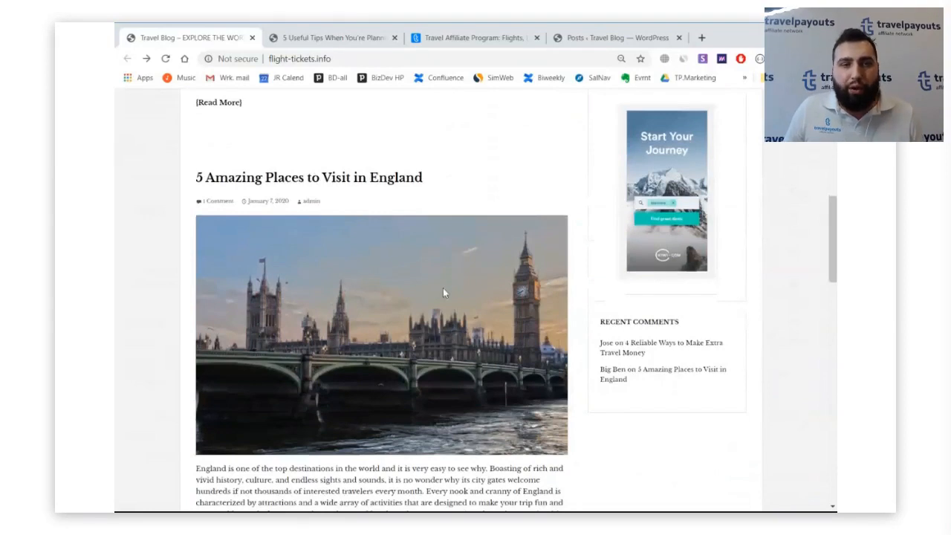
scroll(443, 293, up, 5)
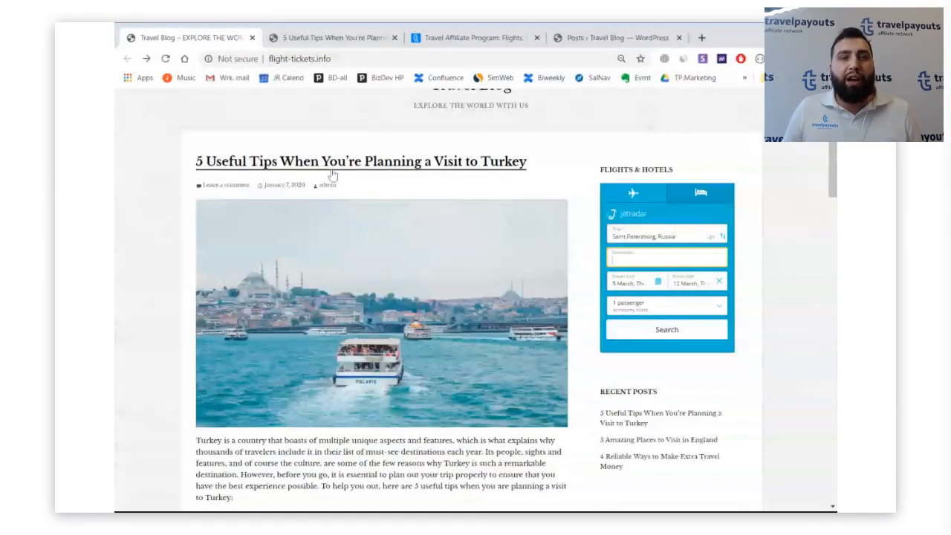
Step: Open the post "5 Useful Tips When You're Planning a Visit to Turkey" and review its five tips, images and sidebar
drag(332, 174, 345, 37)
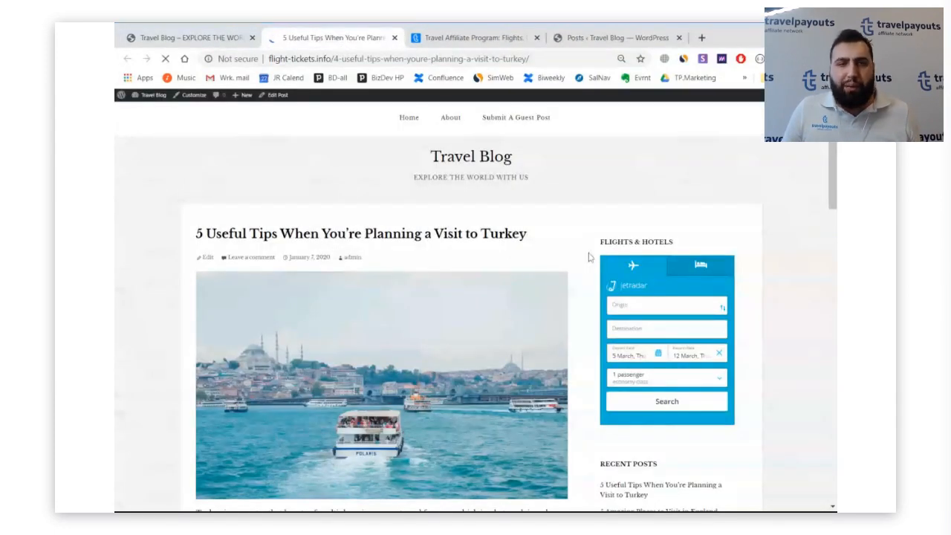
scroll(451, 351, down, 3)
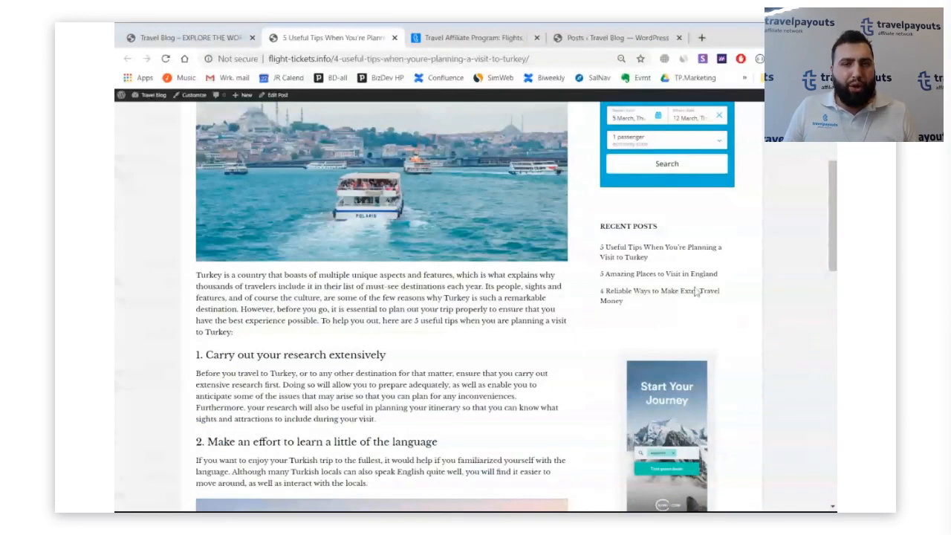
scroll(498, 342, down, 1)
scroll(496, 347, down, 1)
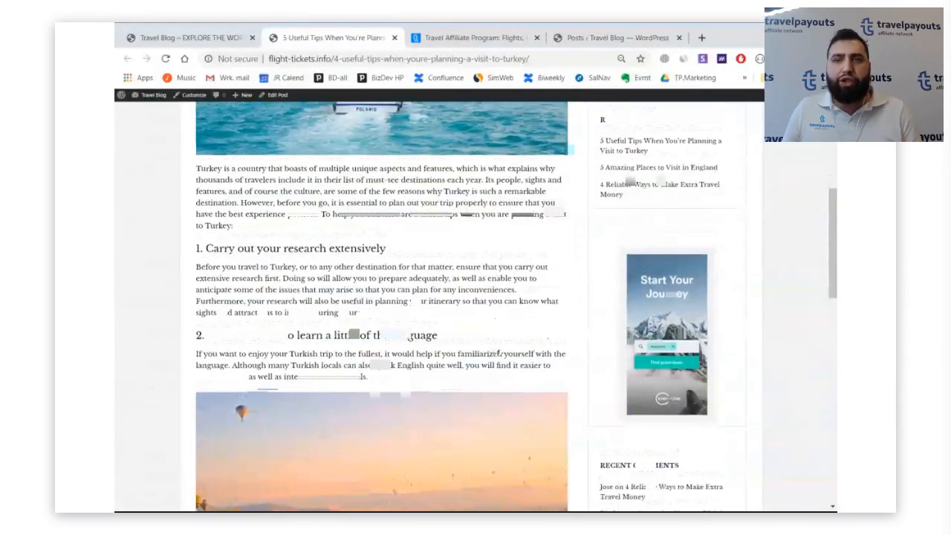
scroll(496, 353, down, 2)
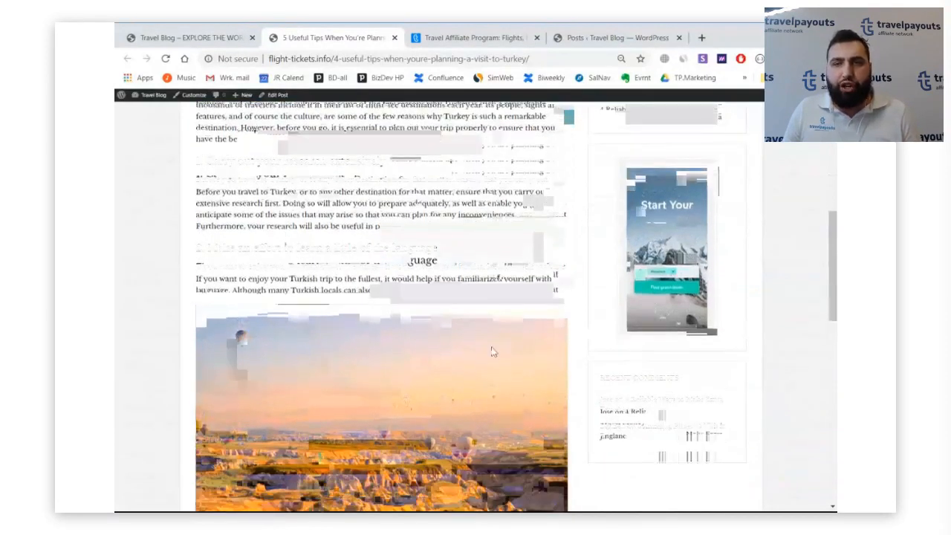
scroll(491, 351, down, 3)
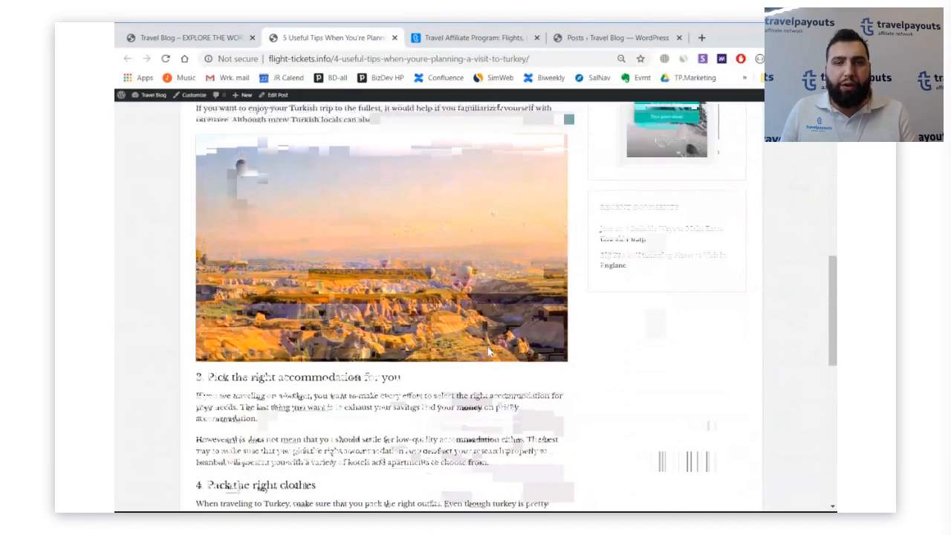
scroll(489, 352, down, 2)
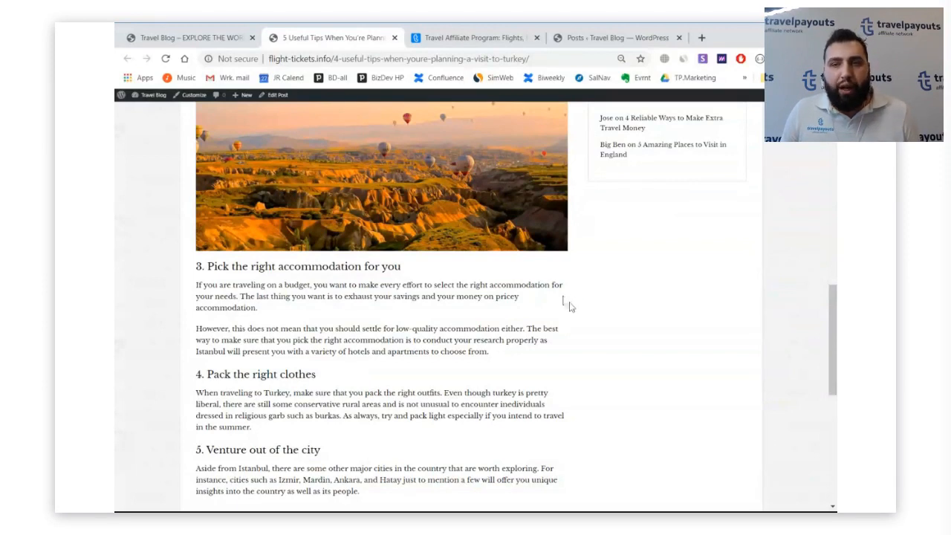
scroll(569, 307, up, 1)
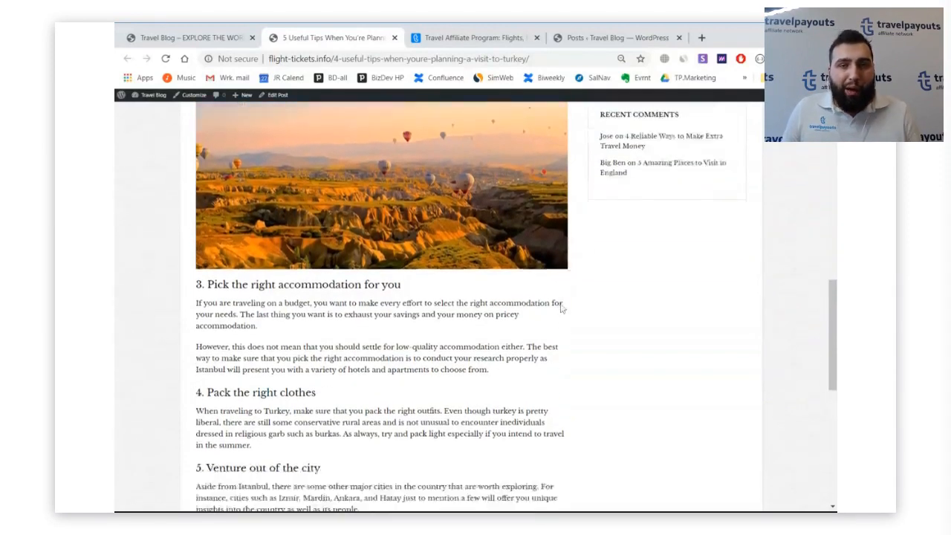
scroll(561, 307, up, 4)
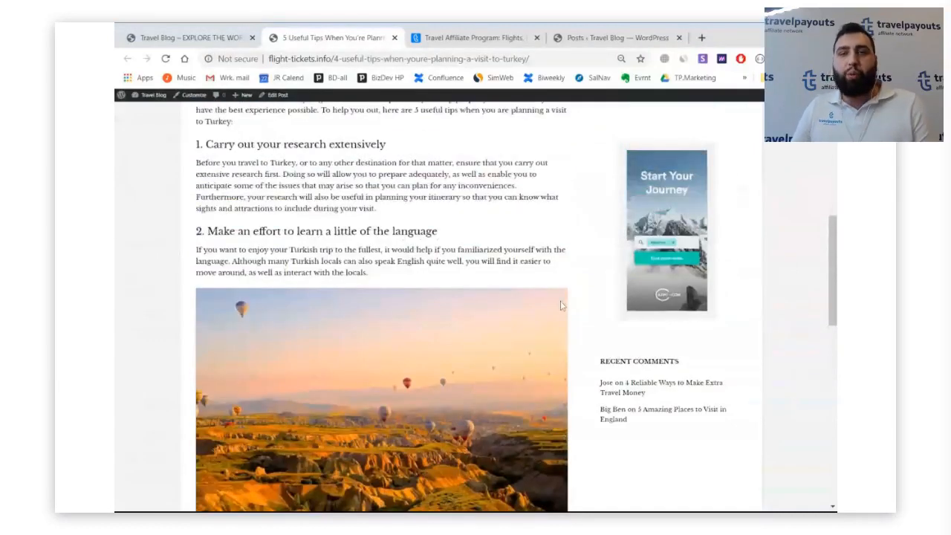
scroll(561, 305, up, 6)
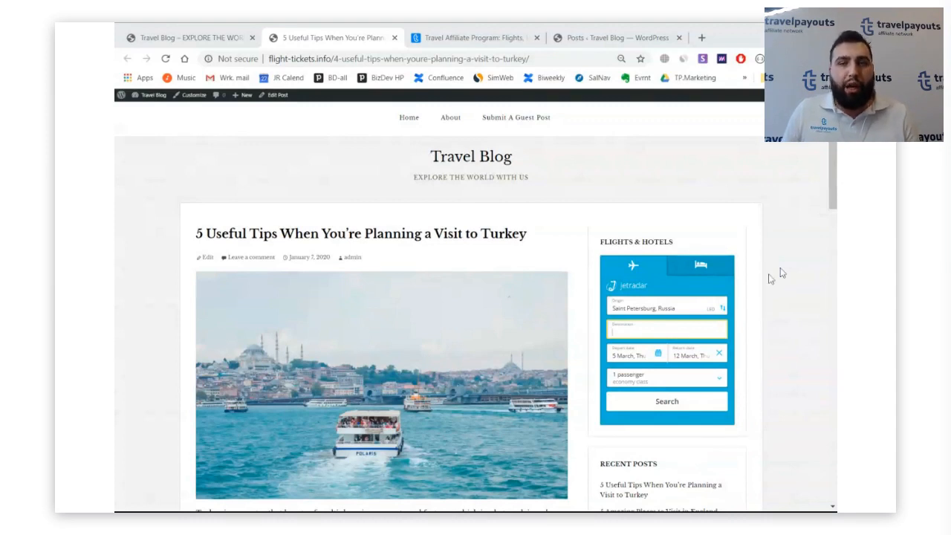
scroll(399, 255, down, 2)
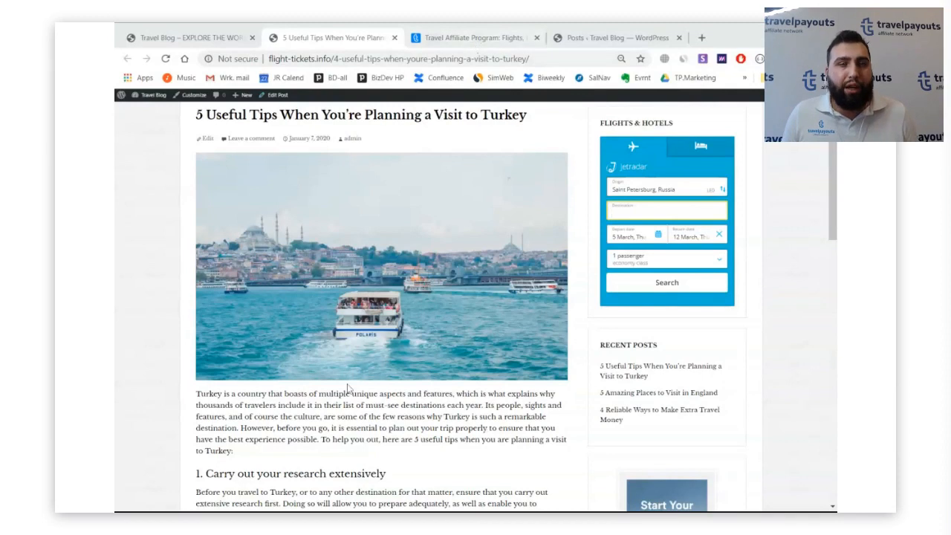
scroll(349, 387, up, 2)
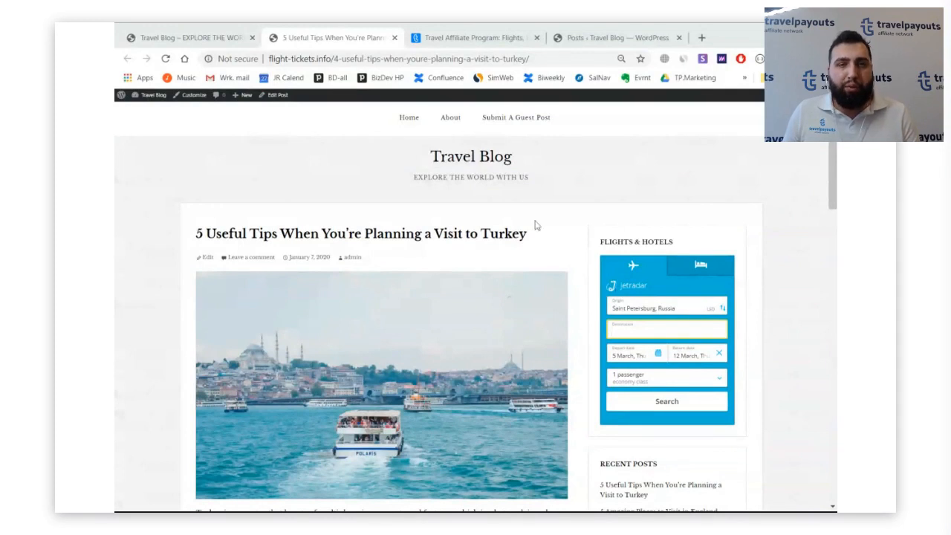
Step: Switch to the Travelpayouts site, enter the account dashboard and open the list of affiliate programs
click(480, 42)
click(678, 121)
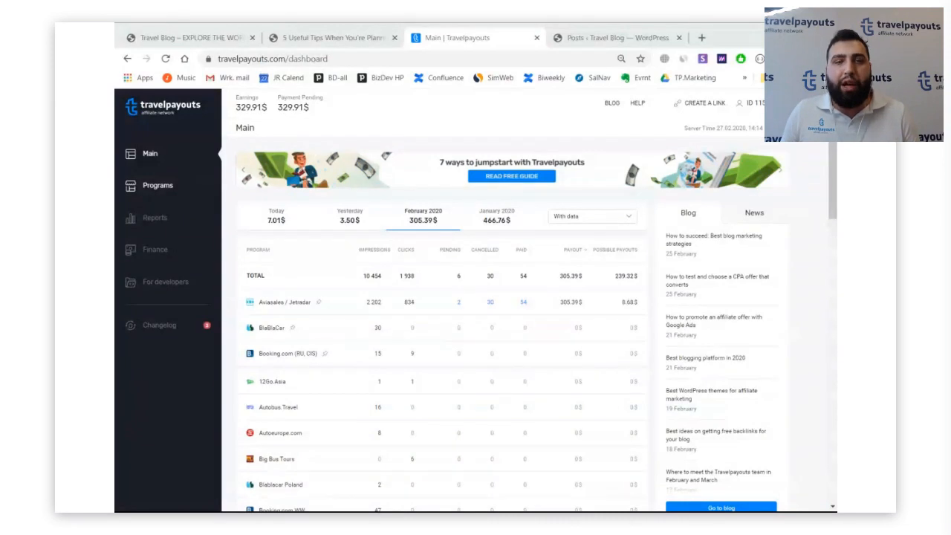
click(186, 191)
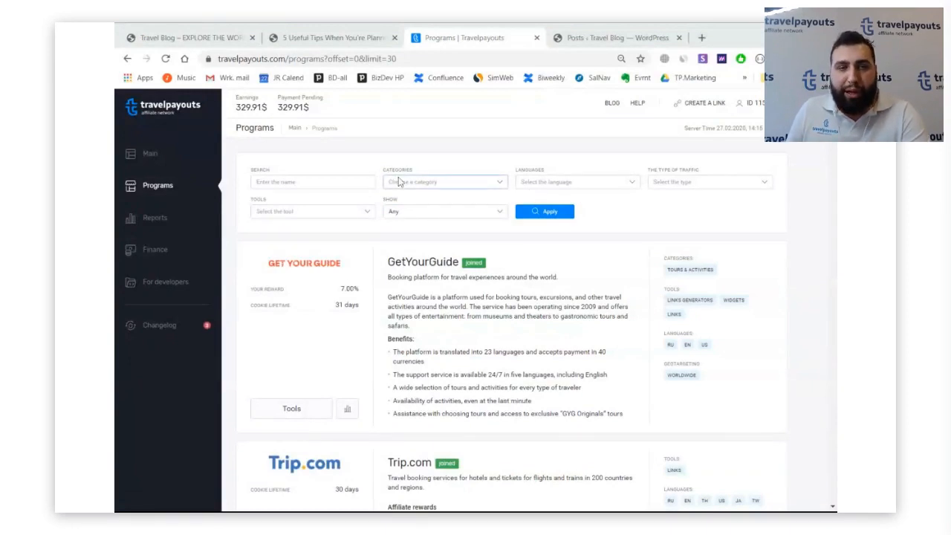
Step: Select Flights and Accommodation in the program category filter, checking the remaining categories on offer
click(470, 190)
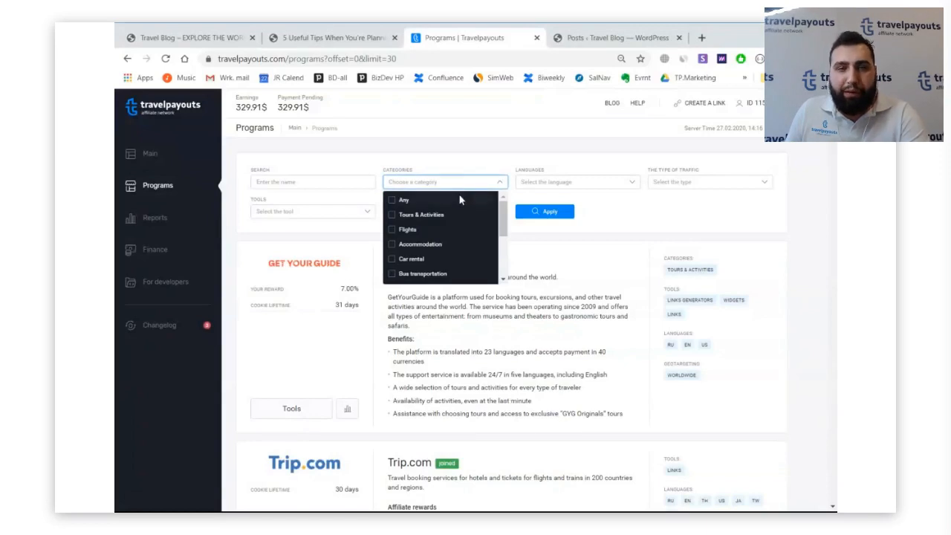
click(425, 234)
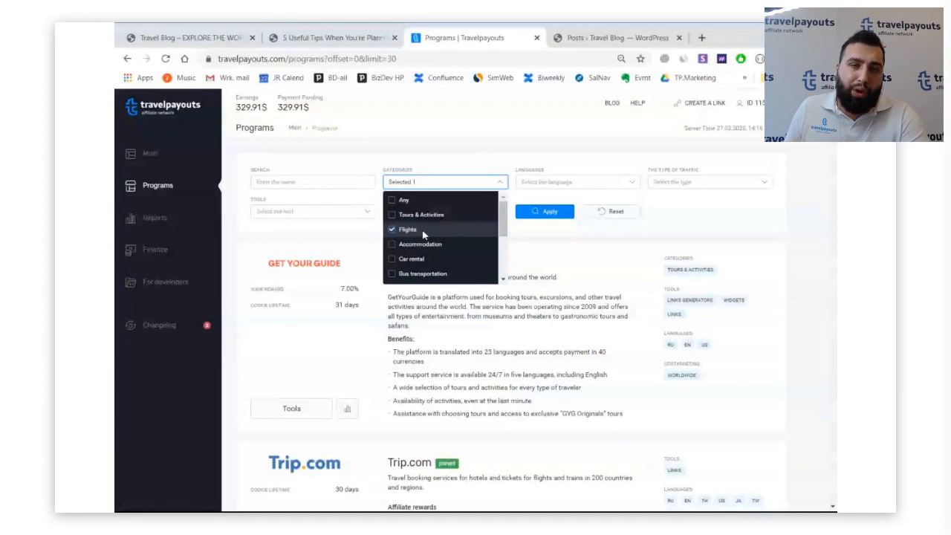
click(446, 244)
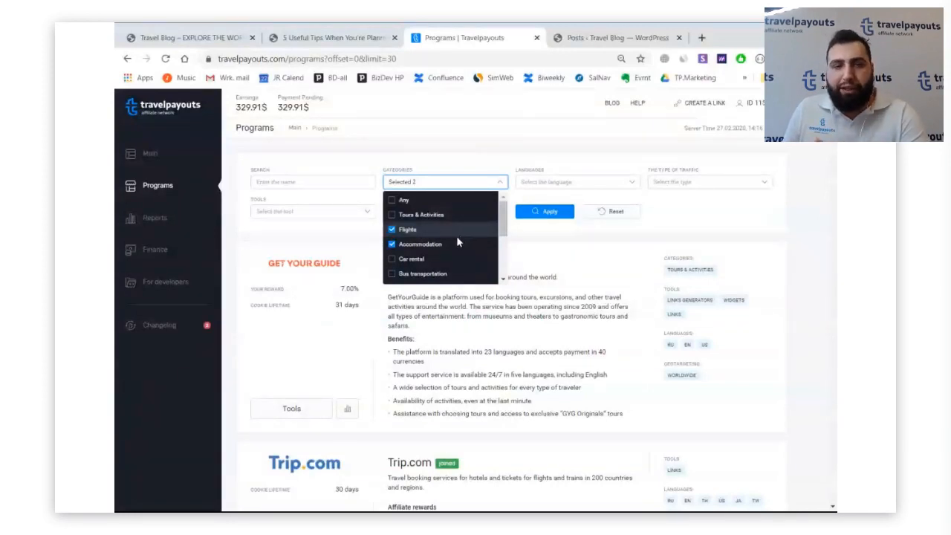
scroll(461, 242, down, 5)
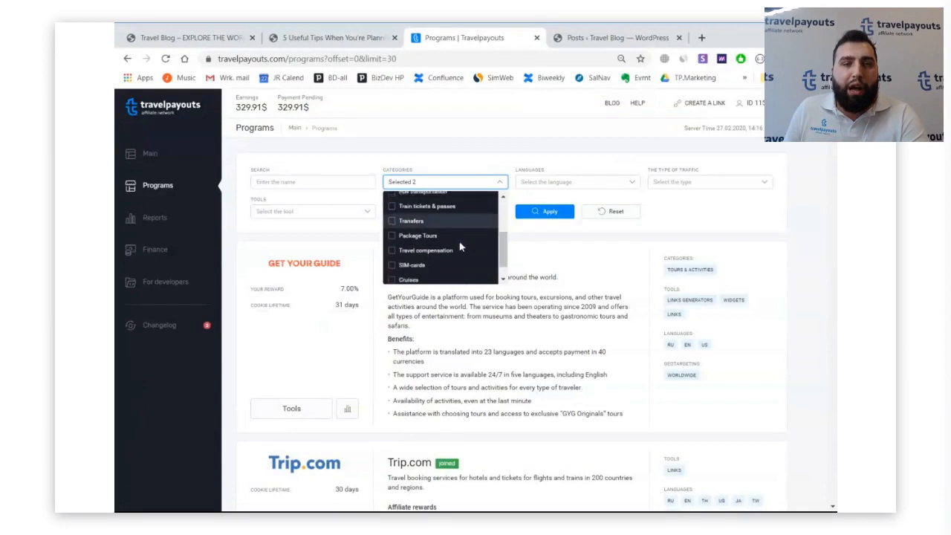
scroll(460, 247, down, 2)
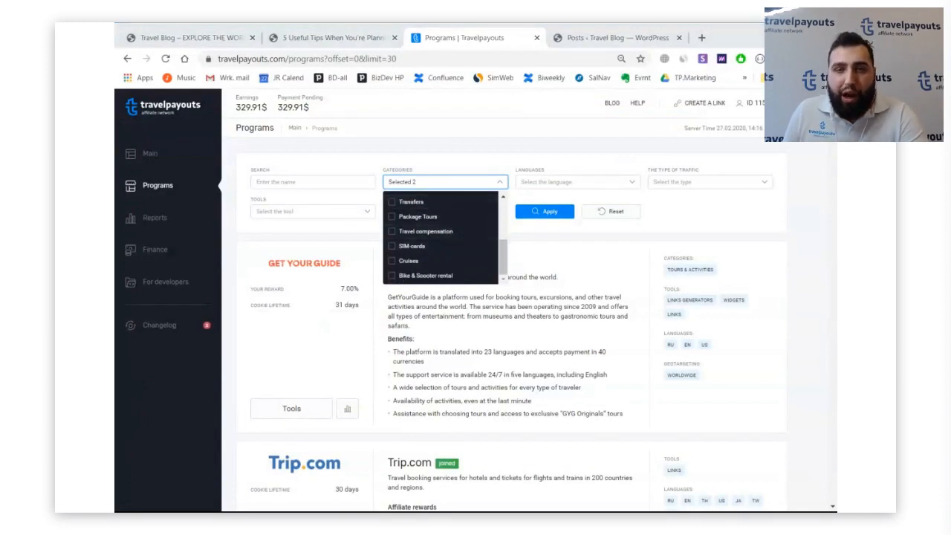
scroll(455, 251, up, 7)
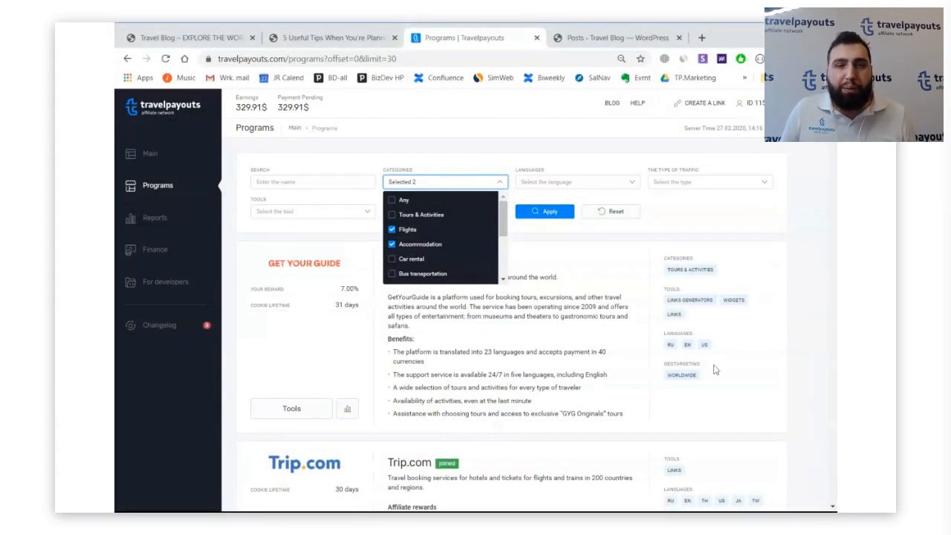
click(627, 296)
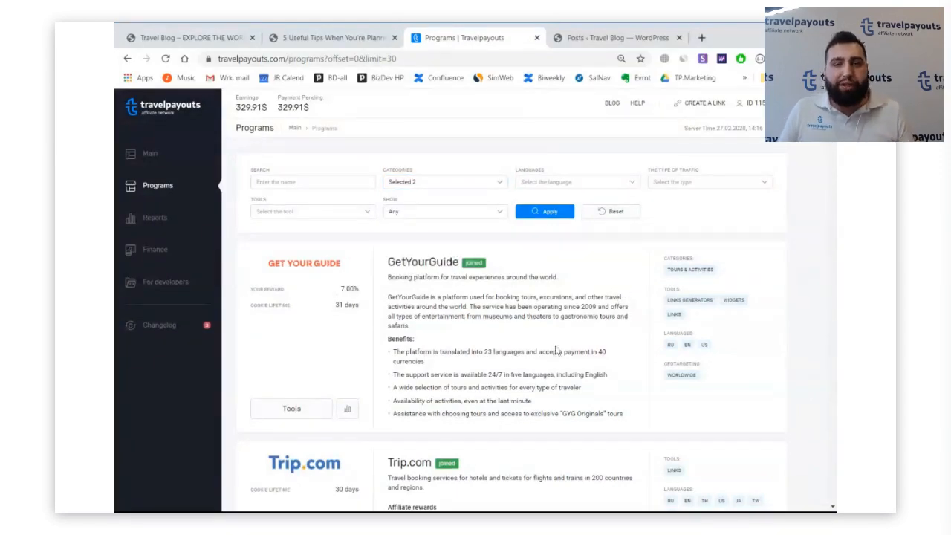
Step: Examine the geotargeting of the listed affiliate programs, including GetYourGuide, Trip.com and Aviasales / Jetradar
drag(662, 364, 712, 376)
click(714, 379)
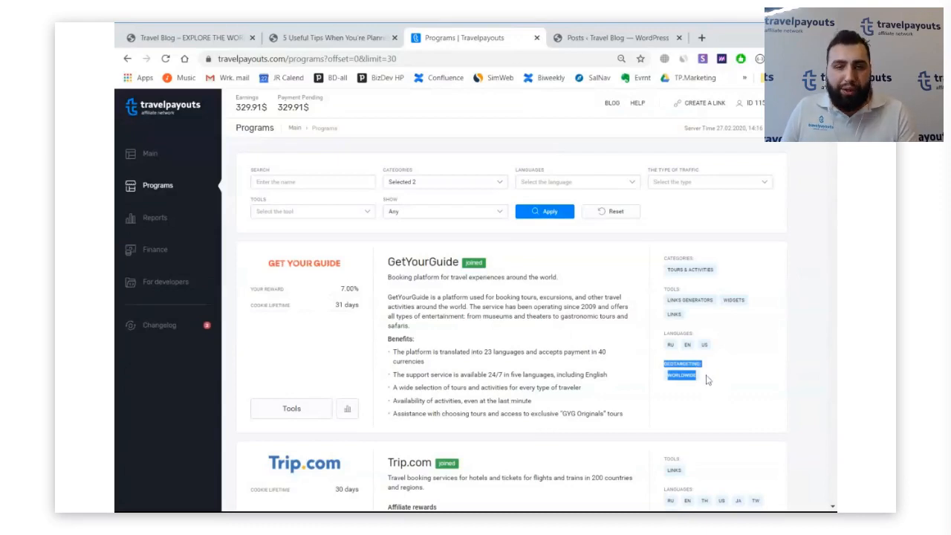
scroll(706, 385, down, 1)
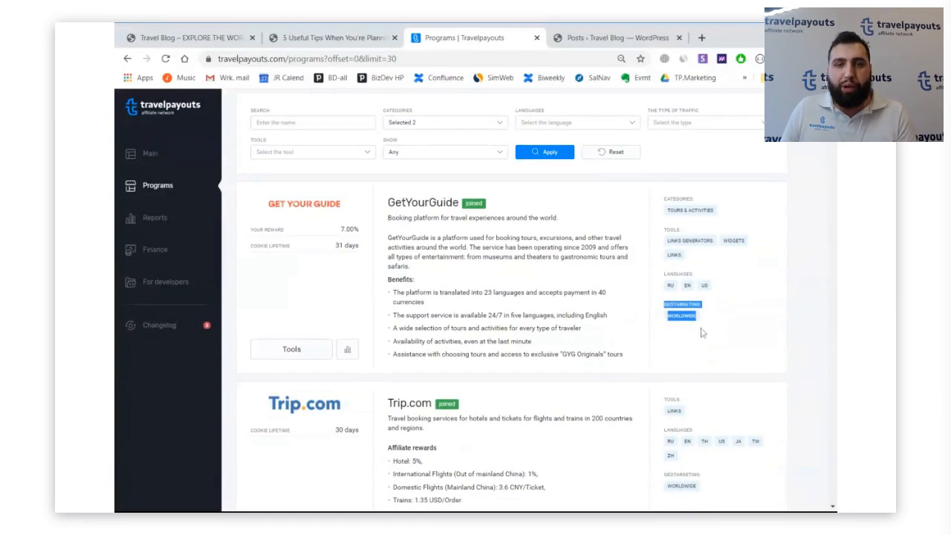
scroll(706, 327, down, 1)
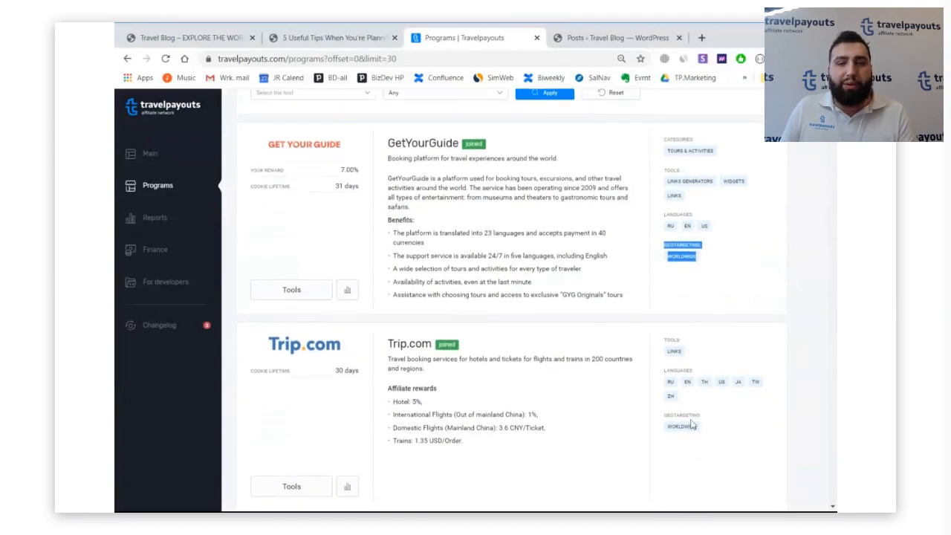
scroll(691, 423, down, 5)
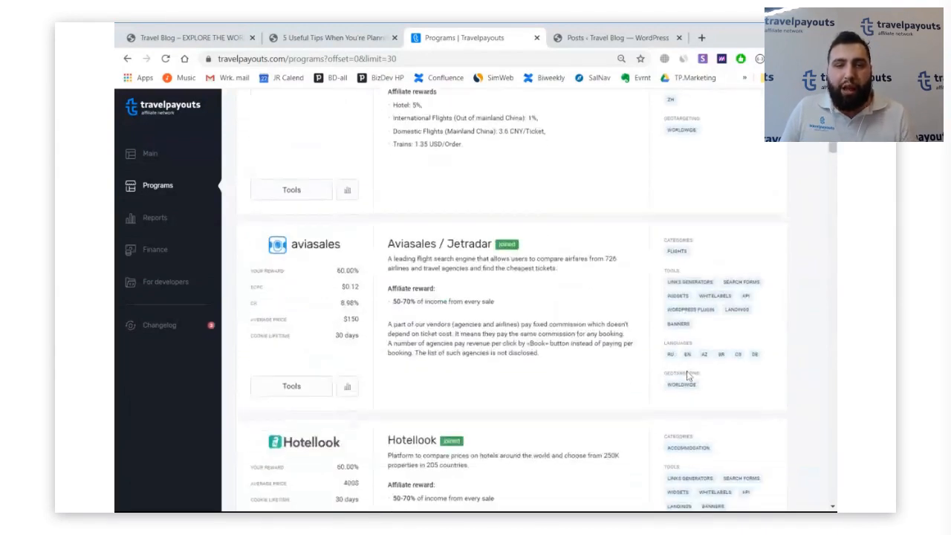
scroll(689, 376, down, 4)
scroll(689, 376, up, 12)
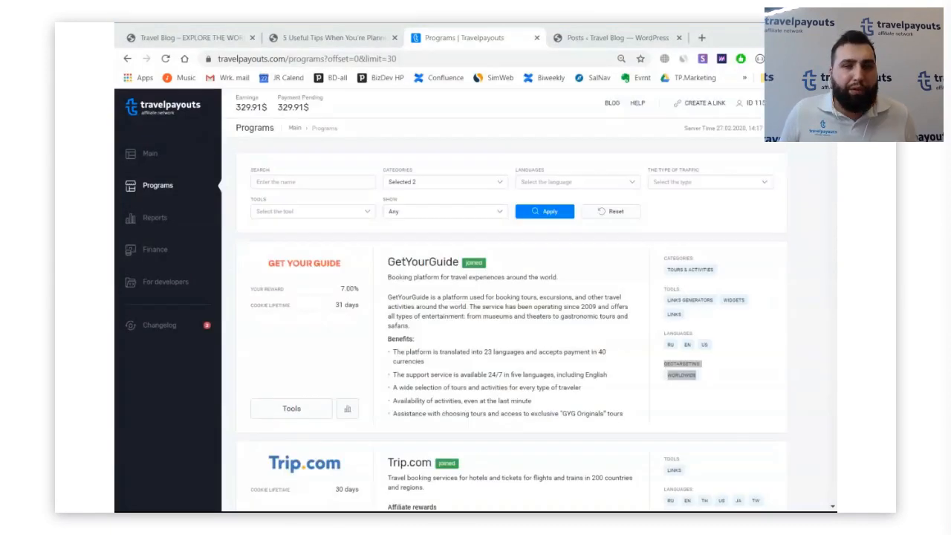
Step: Add Car rental to the selected program categories and apply the filter to the program list
click(447, 181)
click(410, 258)
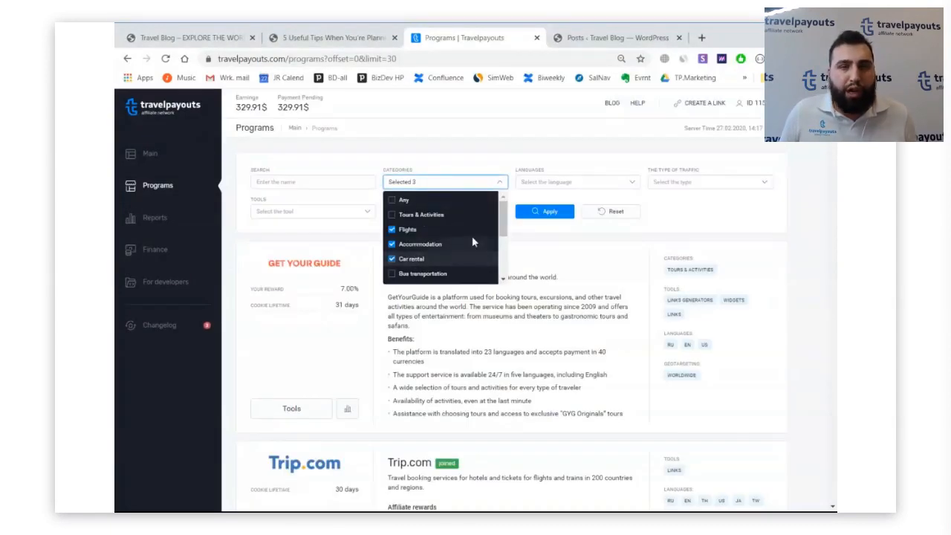
click(546, 212)
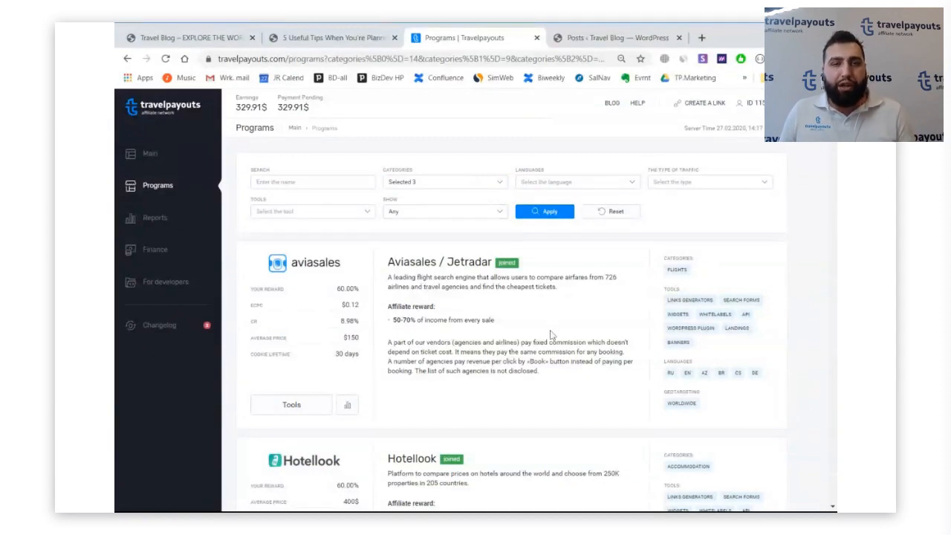
Step: Find Kiwi.com among the filtered affiliate programs and open its program page separately, keeping the program list open
scroll(573, 317, down, 2)
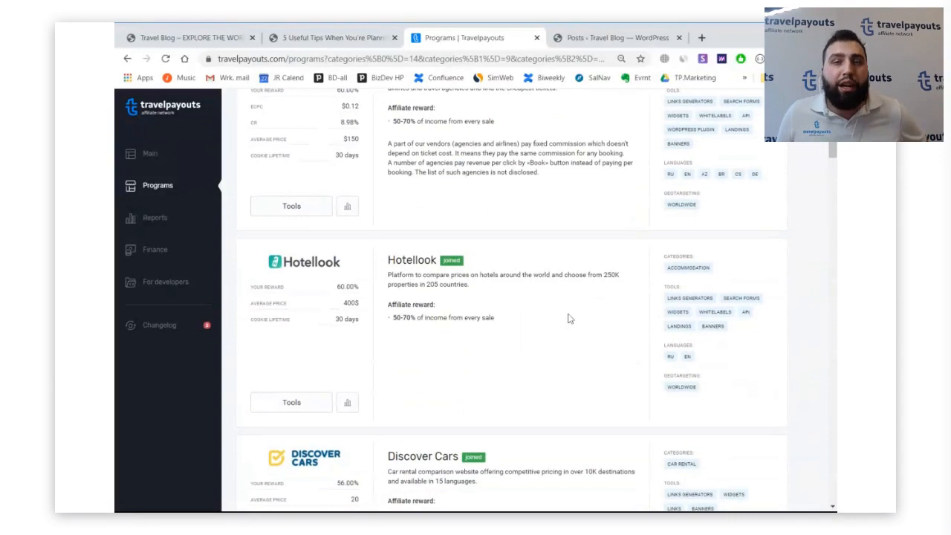
scroll(569, 318, down, 3)
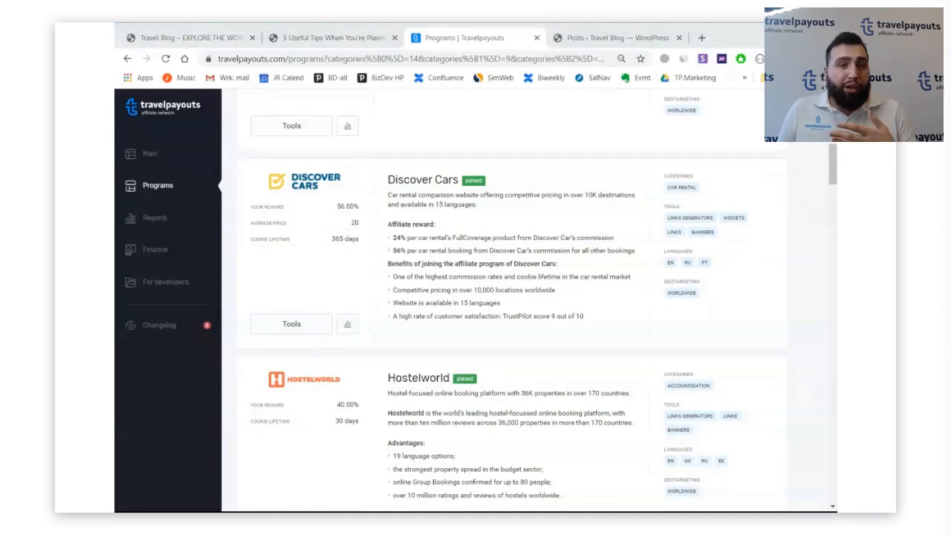
scroll(467, 253, down, 1)
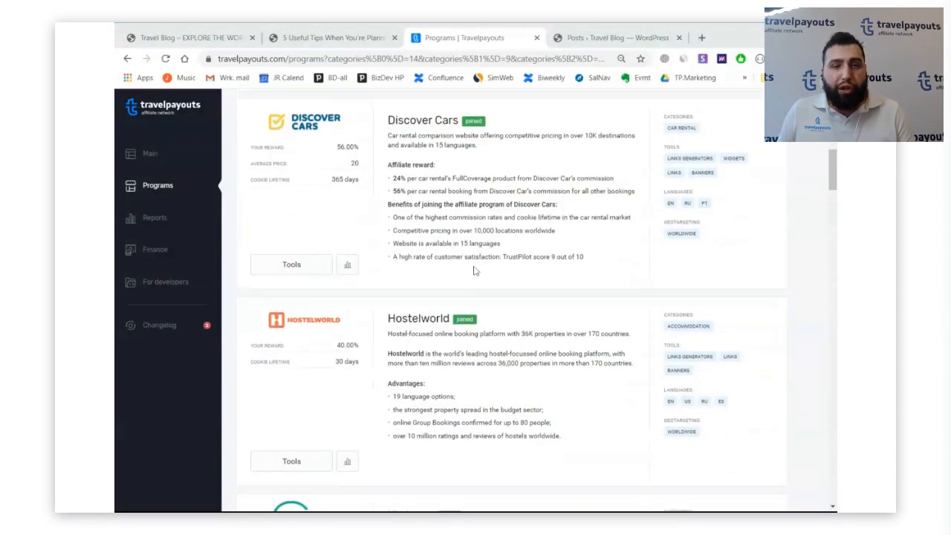
scroll(554, 294, down, 3)
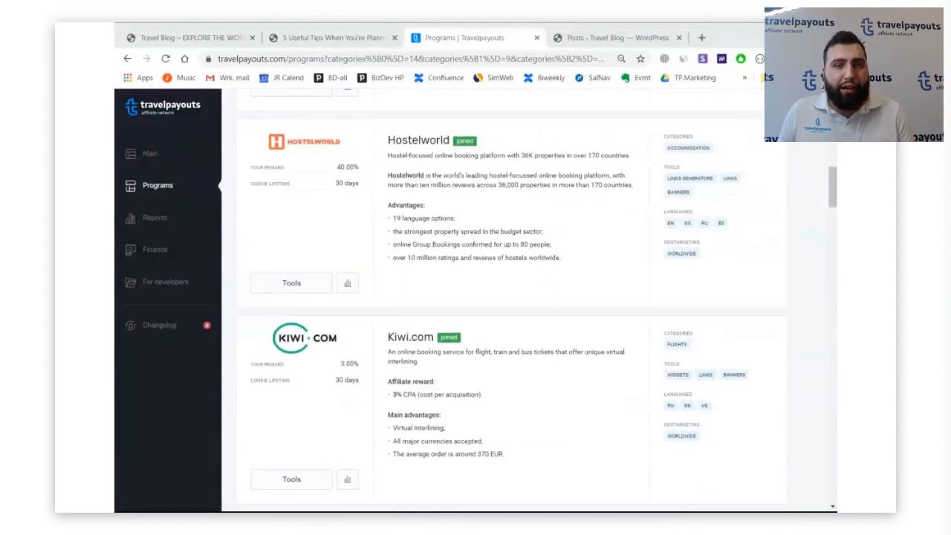
scroll(523, 230, down, 2)
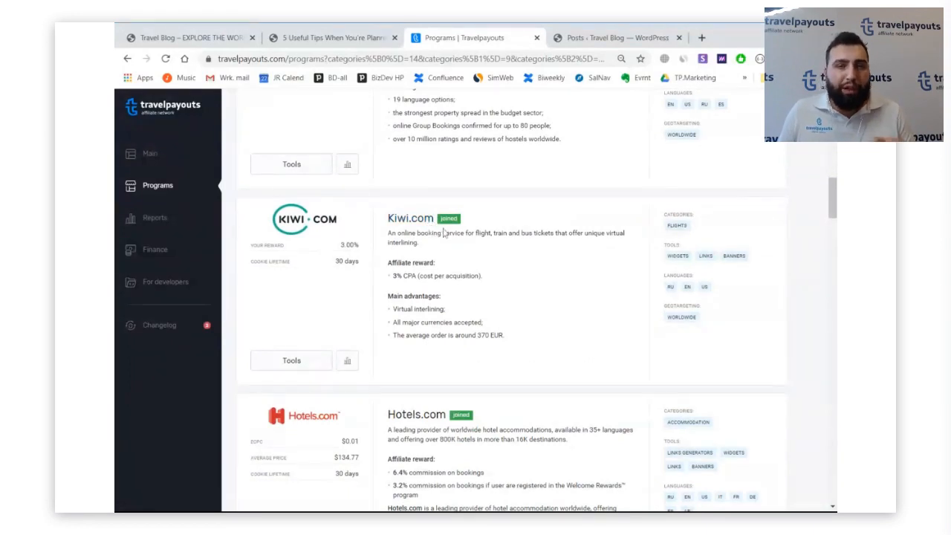
ctrl+click(421, 226)
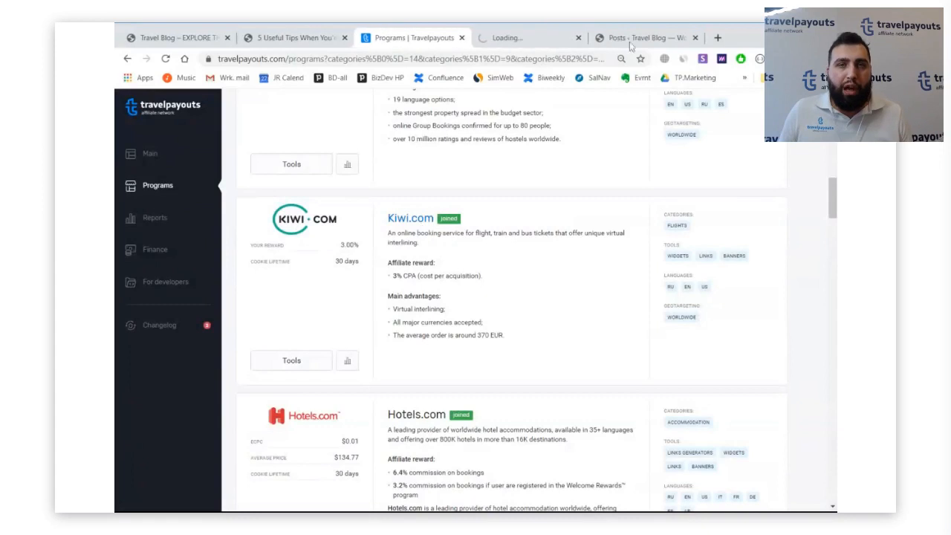
click(542, 41)
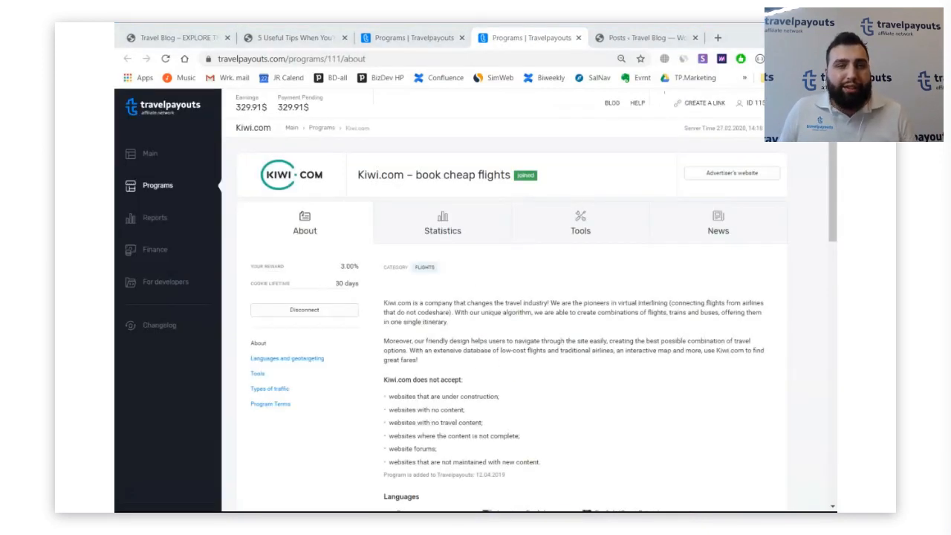
Step: Examine Kiwi.com's program description, languages, geotargeting, and allowed and forbidden traffic types
scroll(521, 312, down, 1)
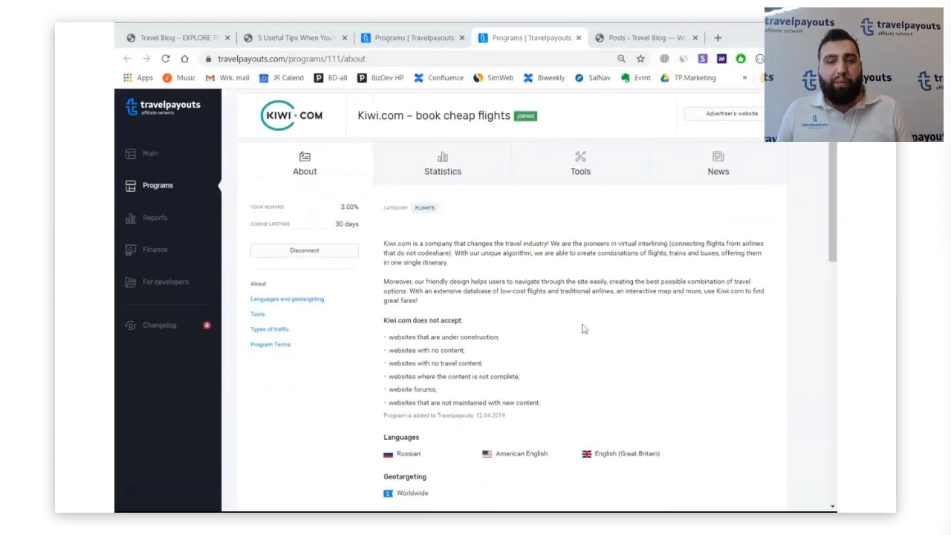
scroll(581, 327, down, 2)
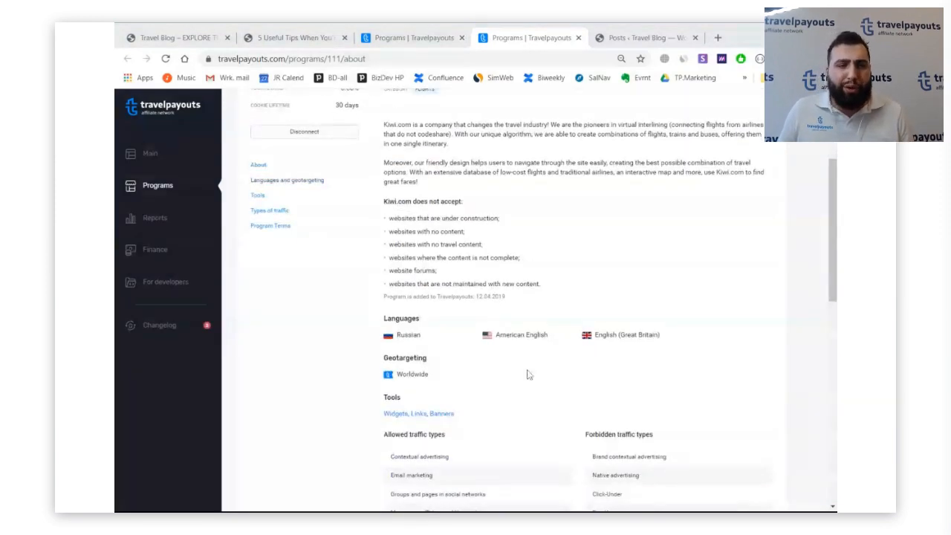
scroll(528, 374, down, 2)
scroll(602, 329, up, 3)
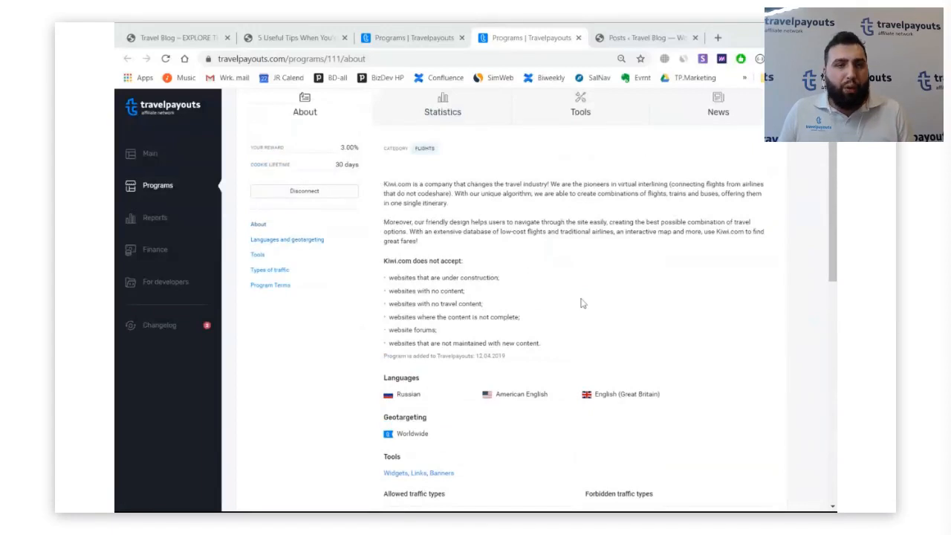
scroll(331, 248, up, 2)
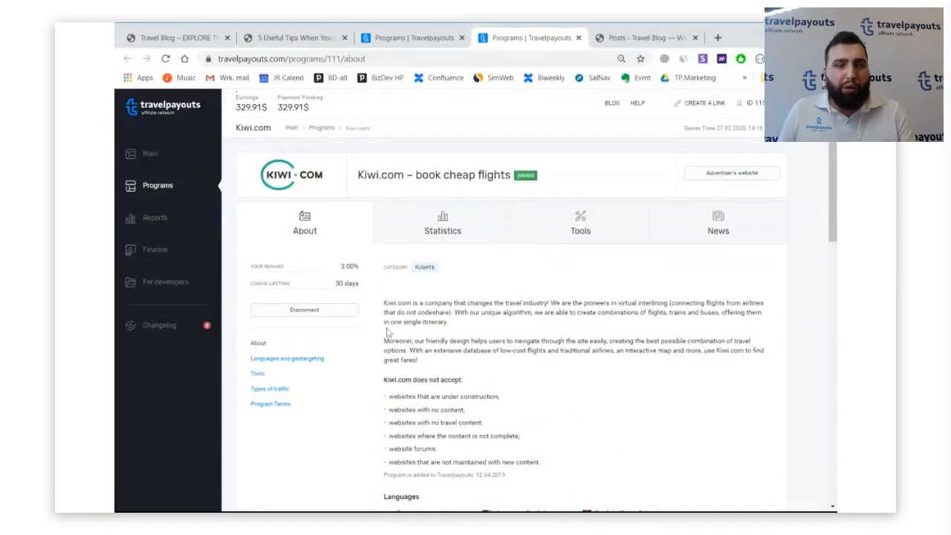
click(281, 392)
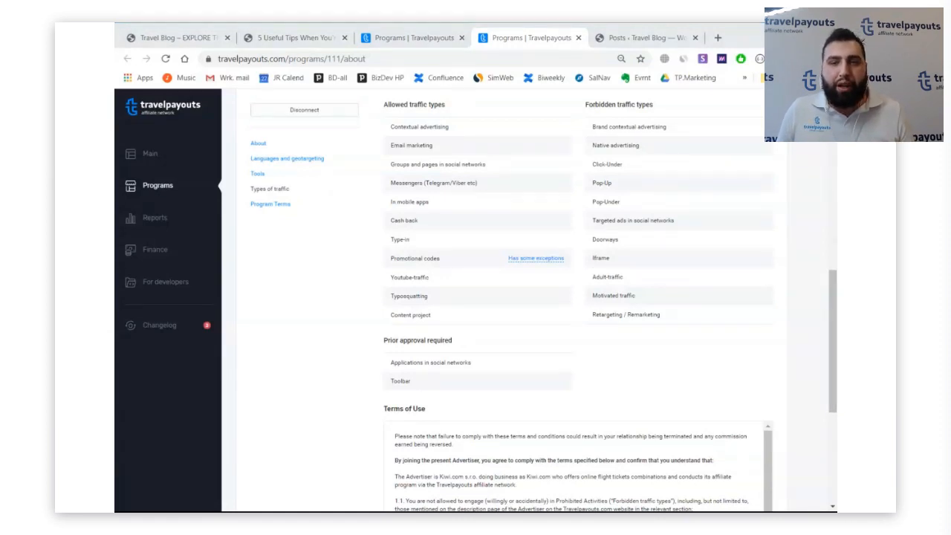
Step: Return to the affiliate program list and open the Hotels.com program page separately, keeping the list open
key(ctrl+shift+Tab)
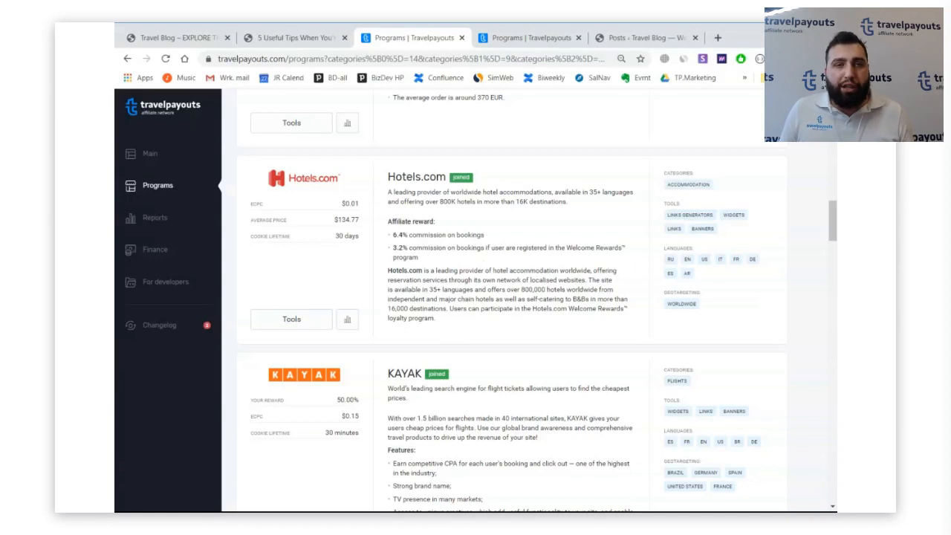
scroll(491, 256, up, 2)
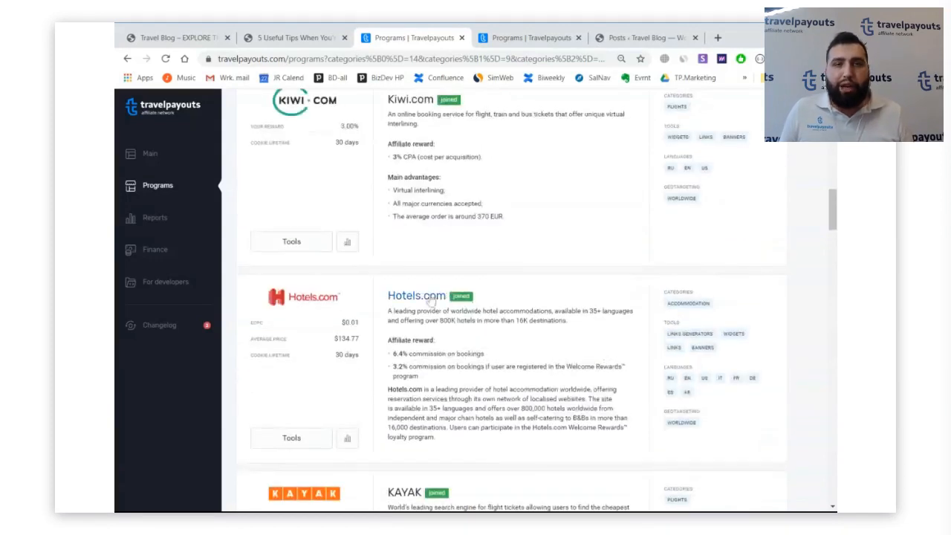
middle_click(427, 294)
click(563, 41)
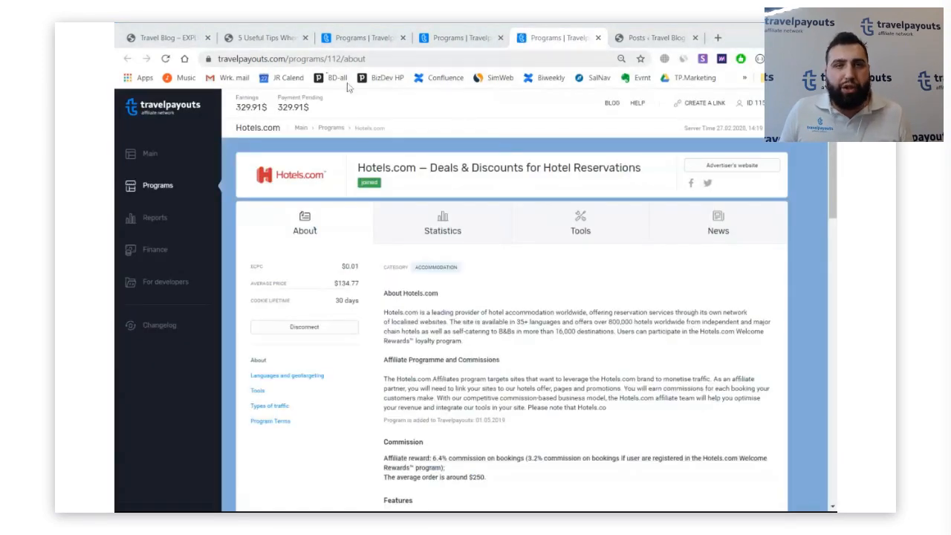
Step: Look over the published article about planning a visit to Turkey on the travel blog
click(249, 37)
scroll(351, 236, down, 4)
scroll(409, 267, up, 4)
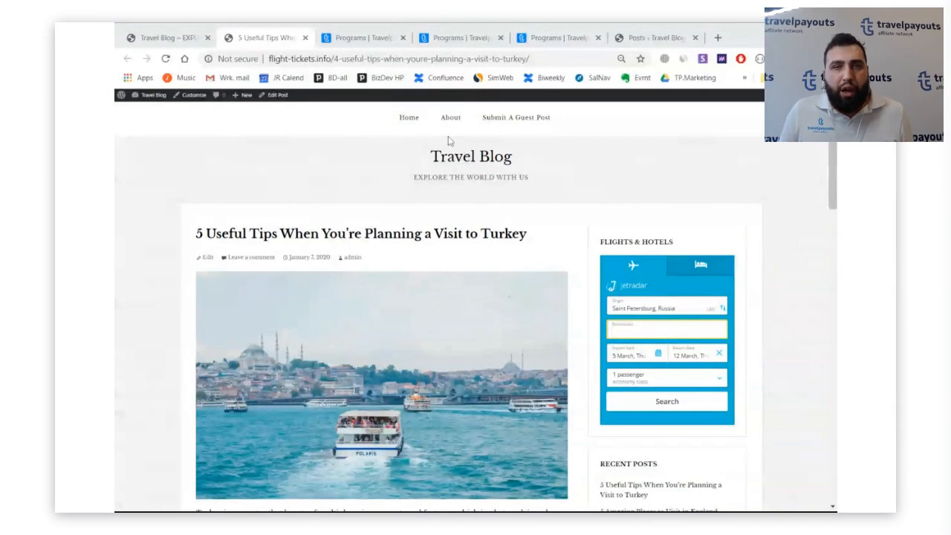
Step: Open the tools of the Kiwi.com program and look through the available widgets
click(462, 43)
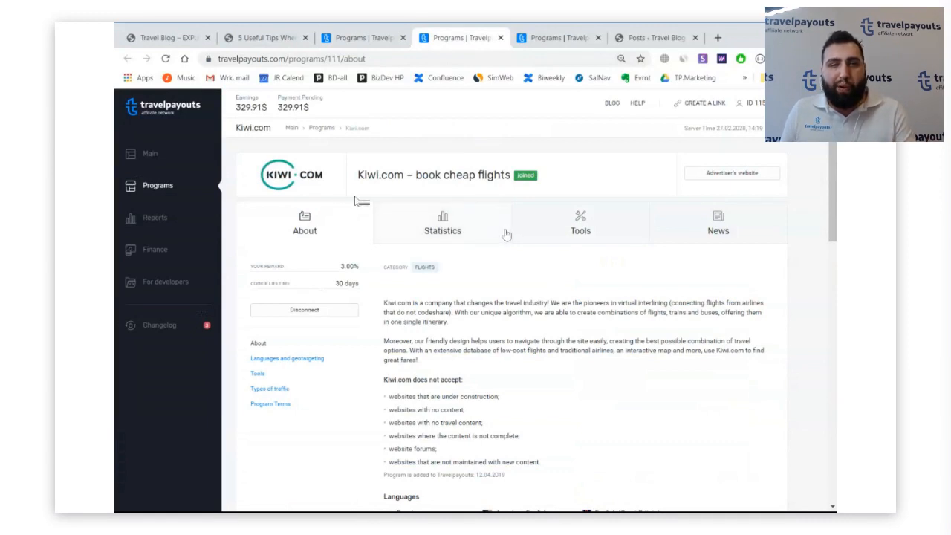
click(578, 239)
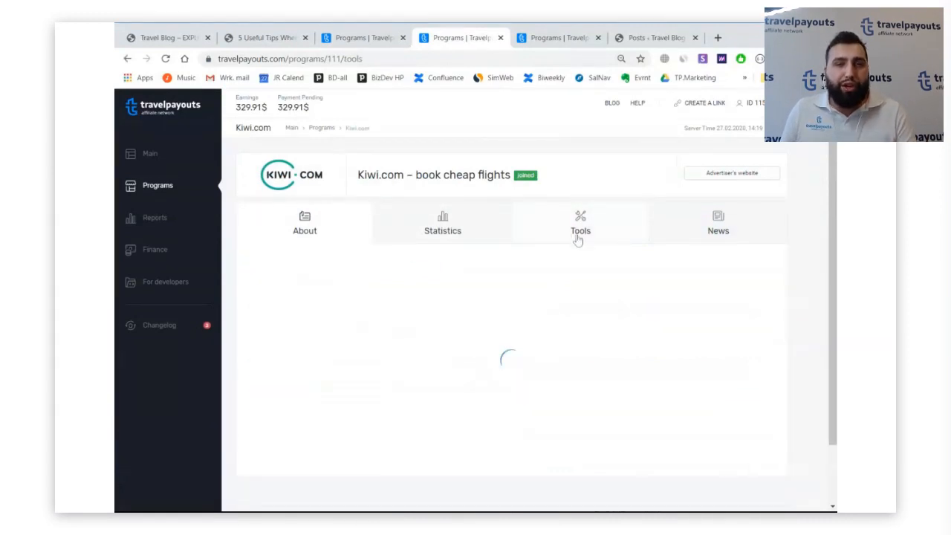
scroll(551, 274, down, 1)
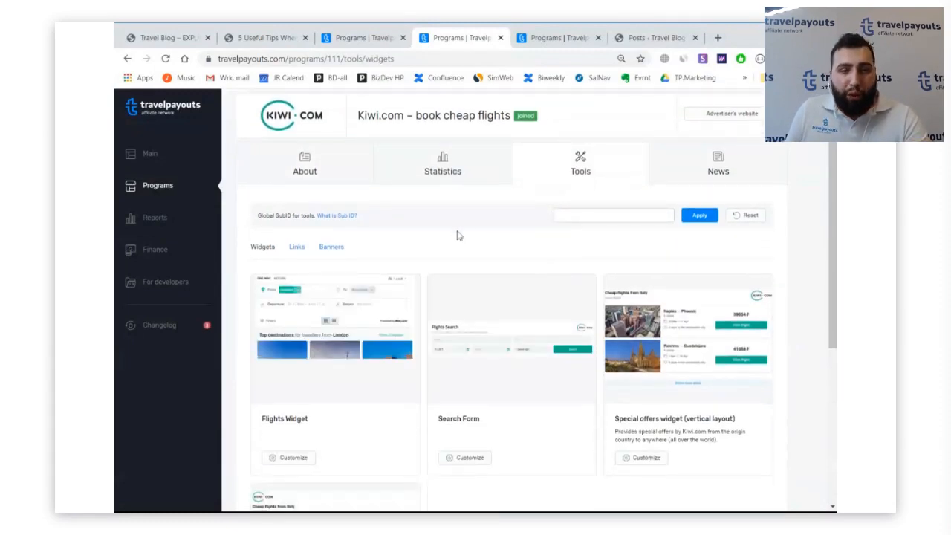
scroll(459, 236, down, 2)
scroll(475, 236, up, 2)
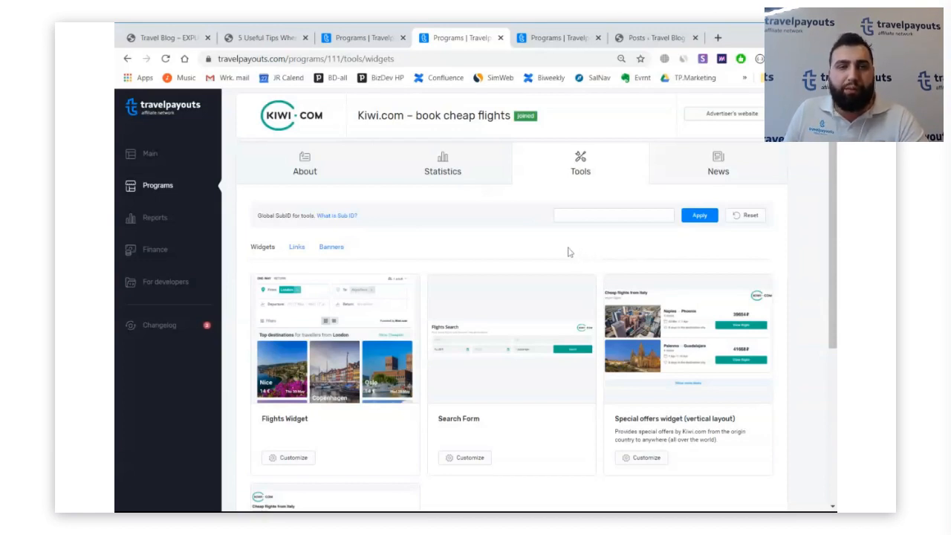
Step: Show Kiwi.com's ready-made links and copy the affiliate URL from the "Kiwi.com – book cheap flights, trains & buses" link code
click(296, 248)
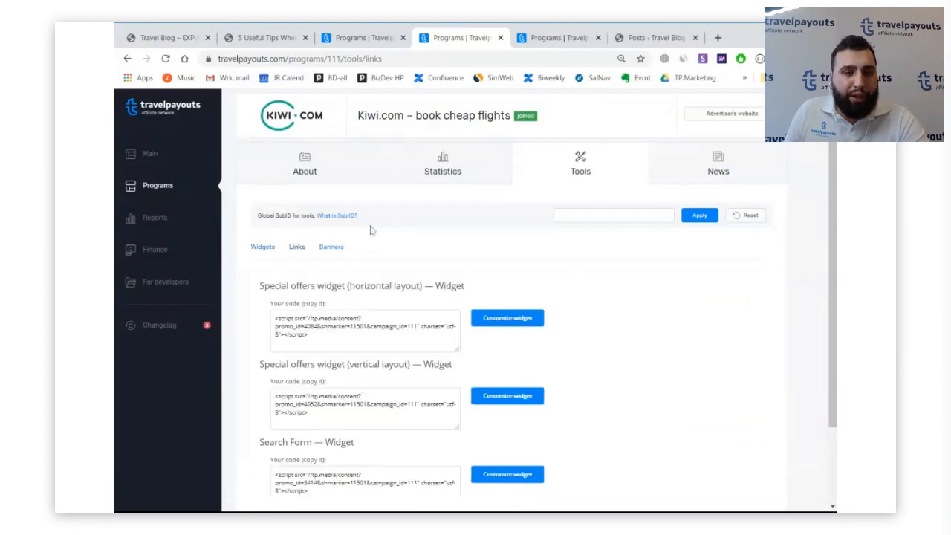
scroll(406, 236, down, 2)
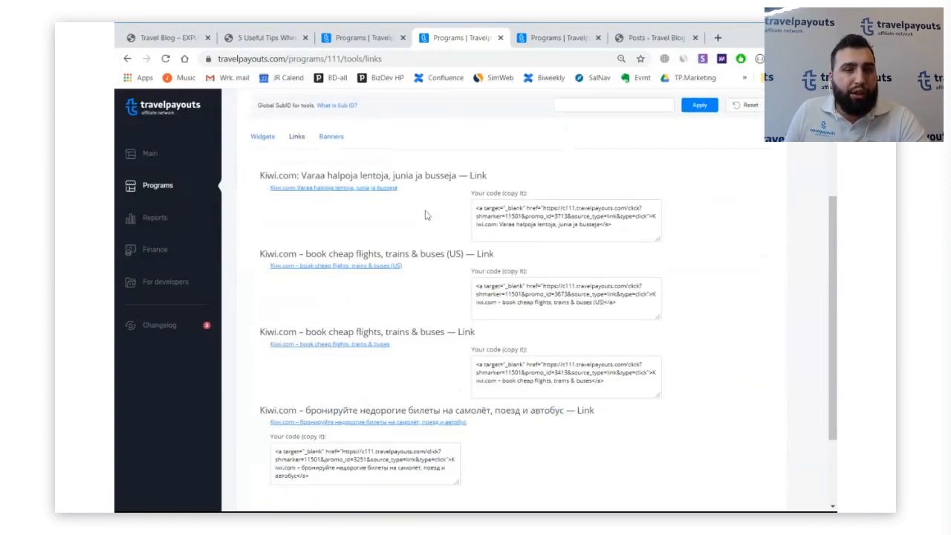
scroll(427, 216, down, 2)
scroll(427, 220, up, 4)
scroll(372, 275, down, 5)
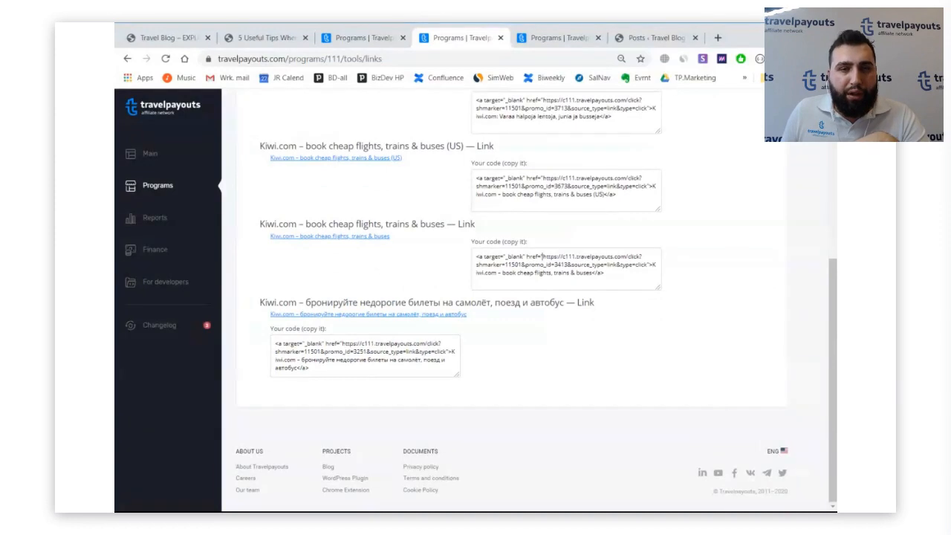
drag(541, 257, 640, 265)
key(ctrl+c)
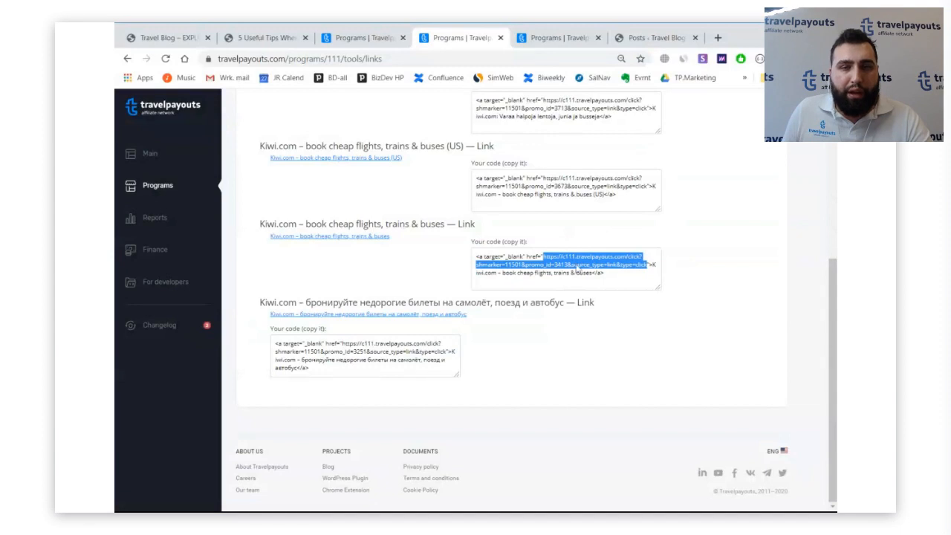
Step: Place the WordPress posts page beside the Turkey article's page and open "5 Useful Tips When You're Planning a Visit to Turkey" for editing
click(654, 43)
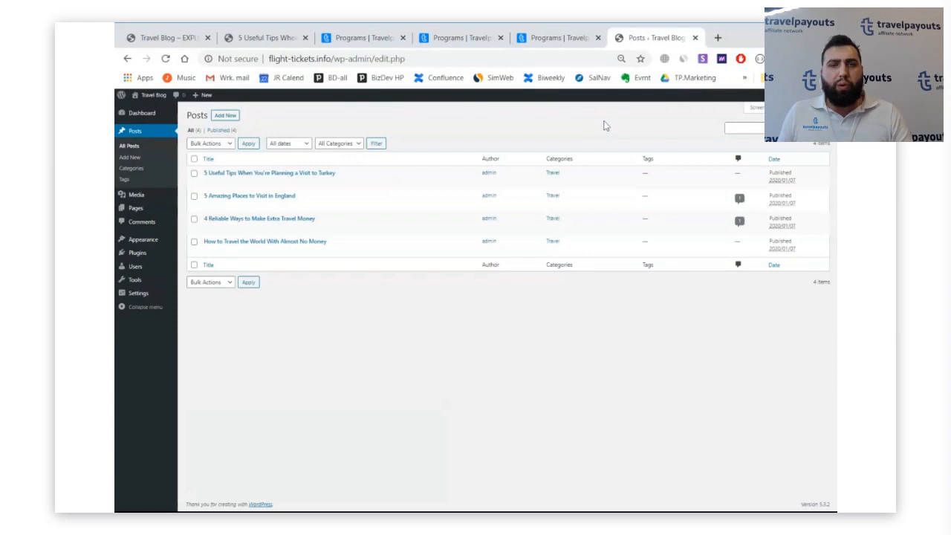
drag(665, 38, 385, 42)
click(257, 37)
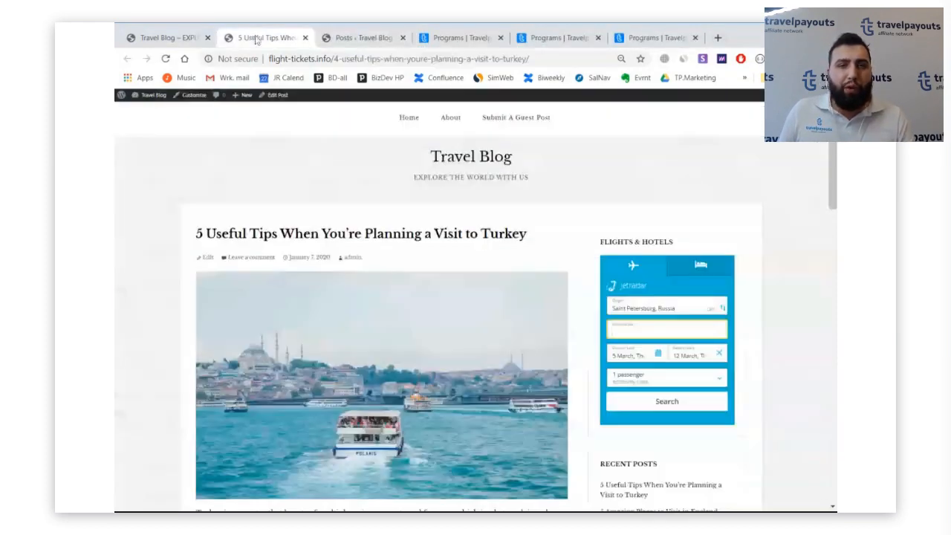
scroll(399, 198, down, 4)
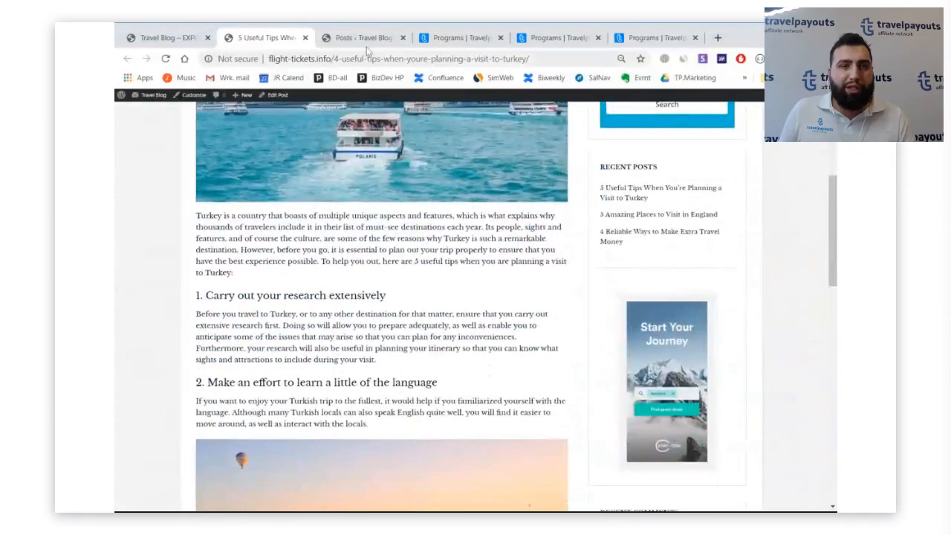
click(364, 39)
click(308, 174)
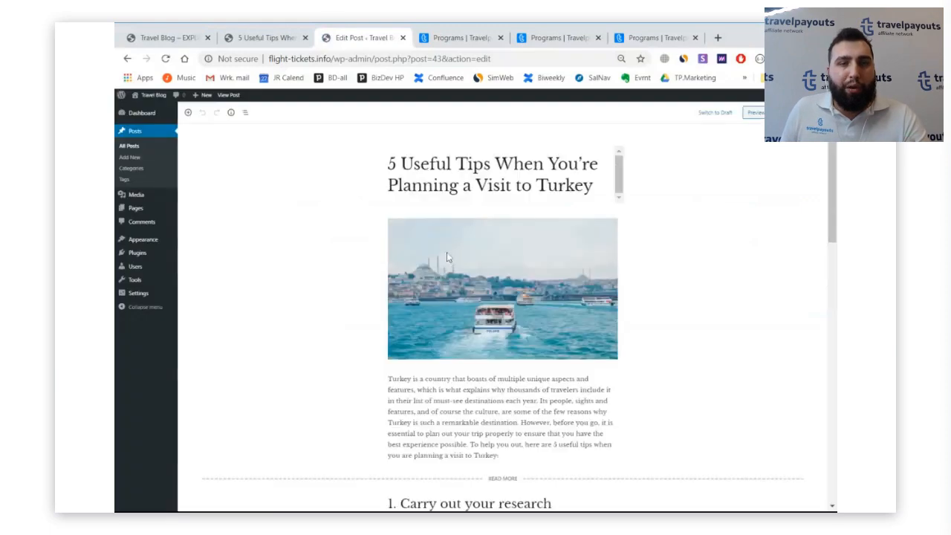
Step: Add a paragraph reading "Look for cheapest flight fares at kiwi.com" at the end of the section "1. Carry out your research extensively"
scroll(447, 257, down, 5)
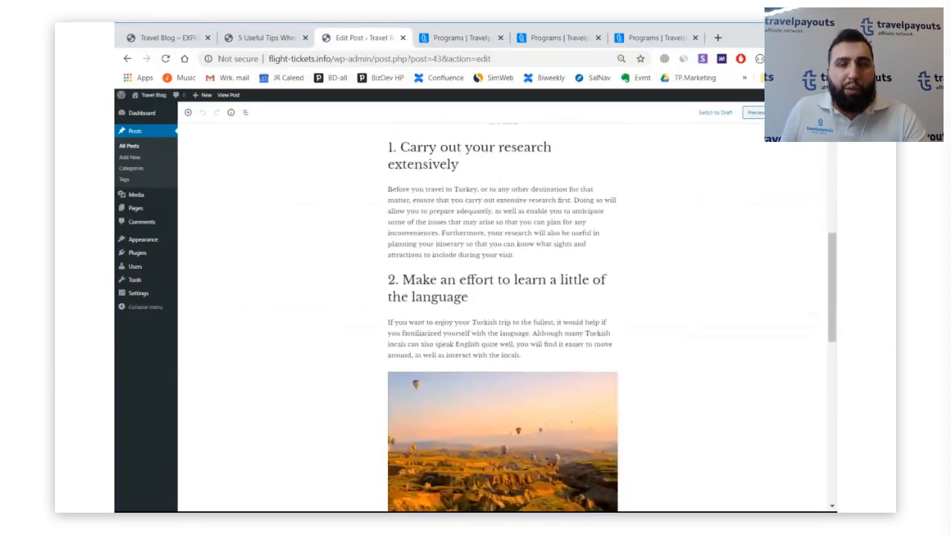
scroll(502, 297, up, 1)
click(514, 313)
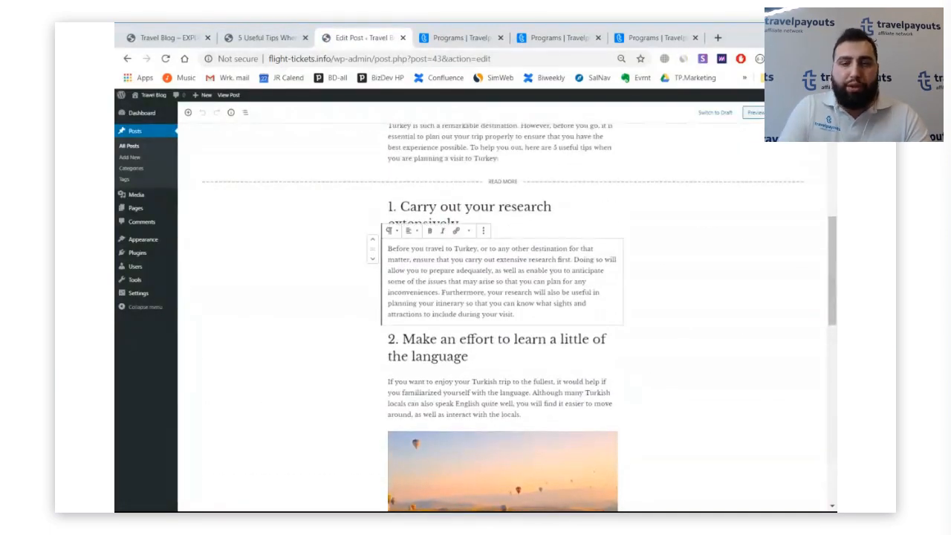
key(Return)
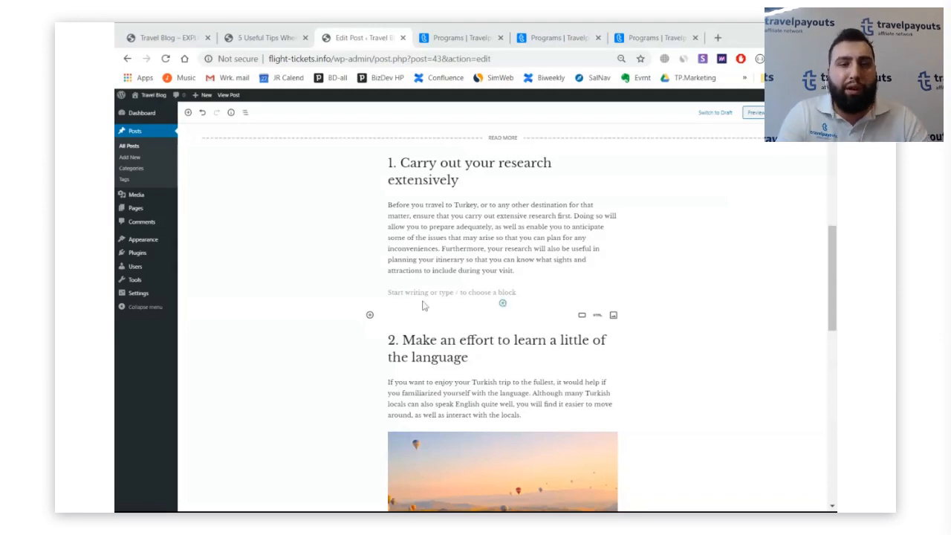
click(502, 303)
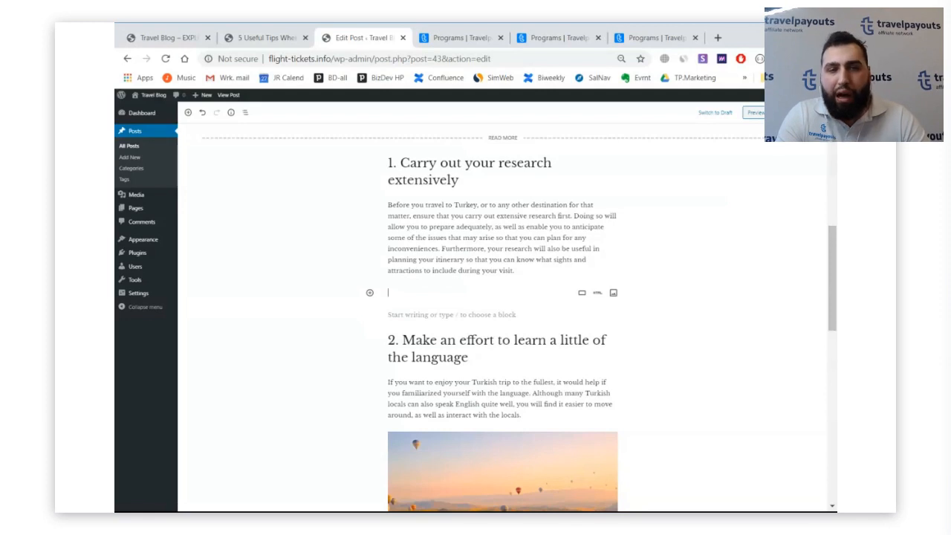
text(L)
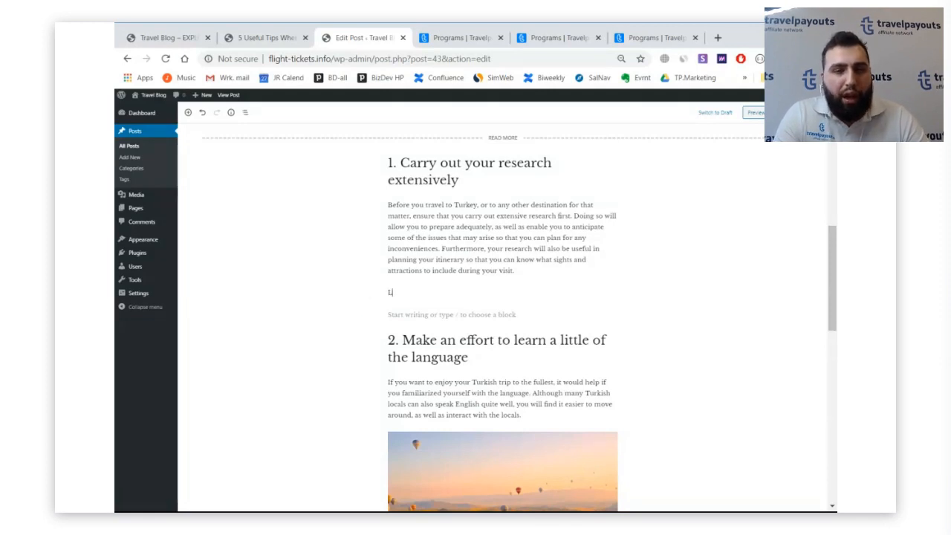
text(ook for c)
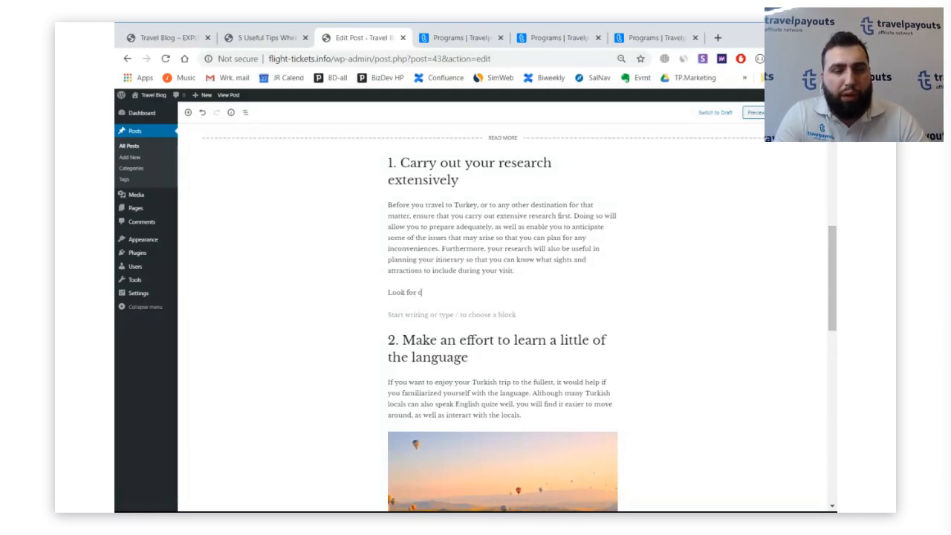
text(heapest)
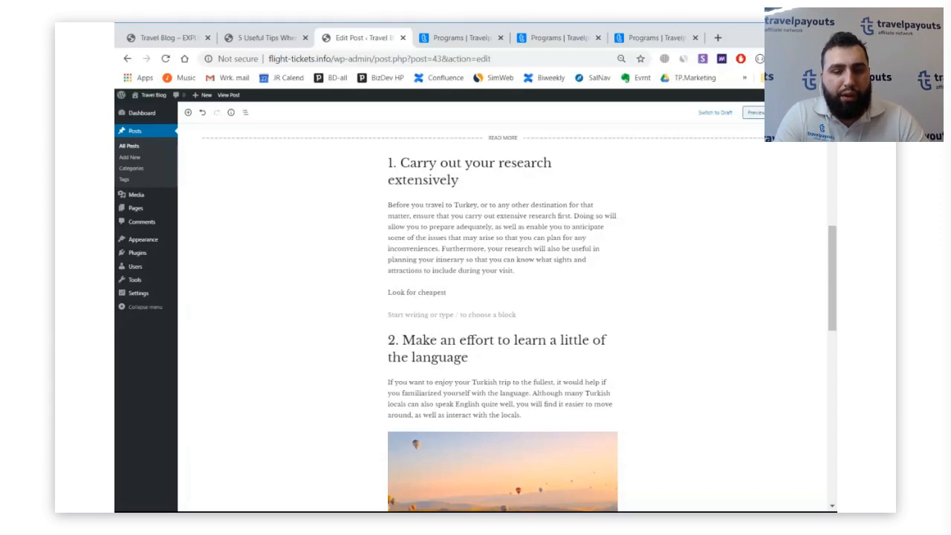
text( flight fares he)
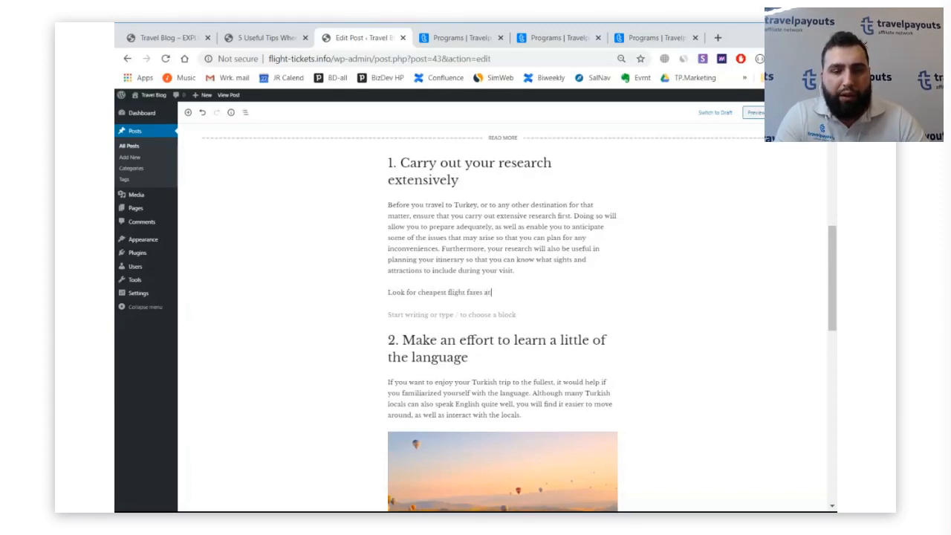
text( KIW)
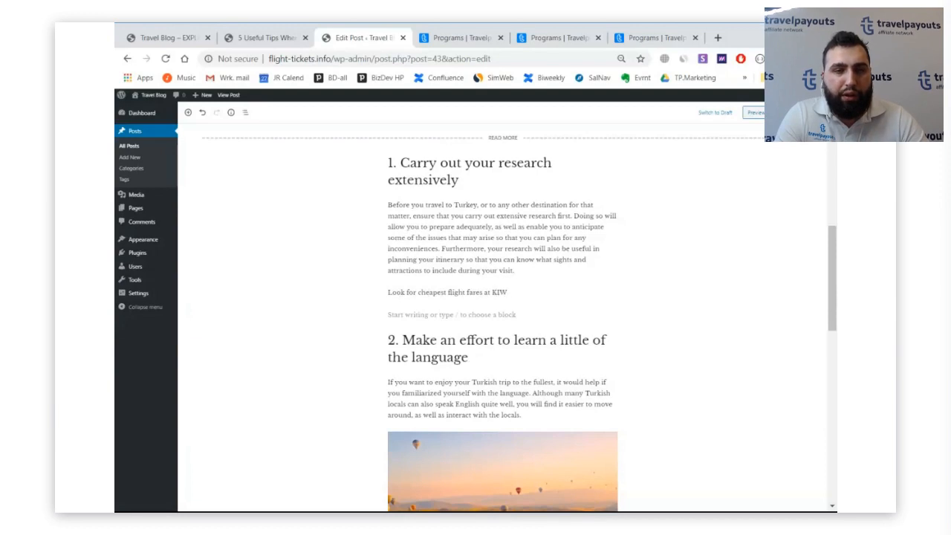
key(BackSpace)
key(BackSpace)
key(BackSpace)
text(kiwi.com)
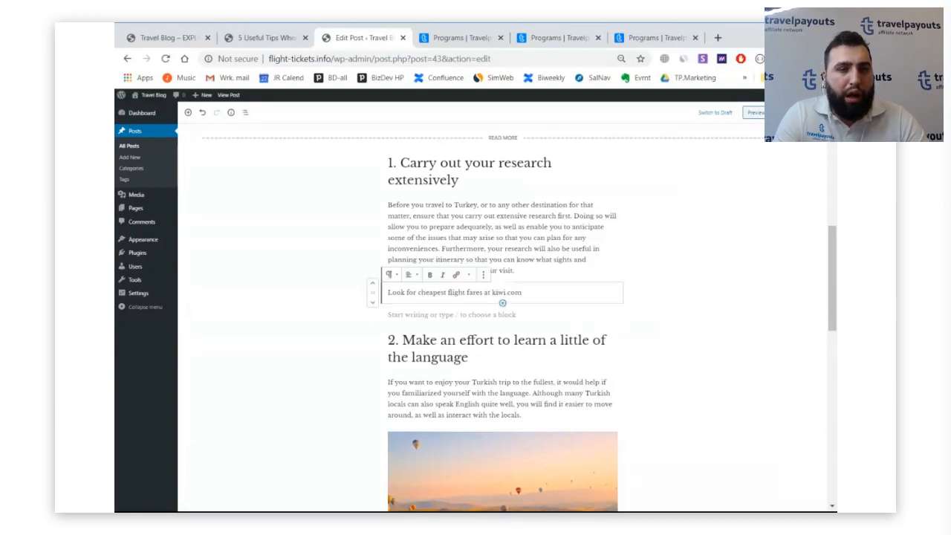
Step: Link the whole line "Look for cheapest flight fares at kiwi.com" to the copied Kiwi.com affiliate URL
triple_click(457, 292)
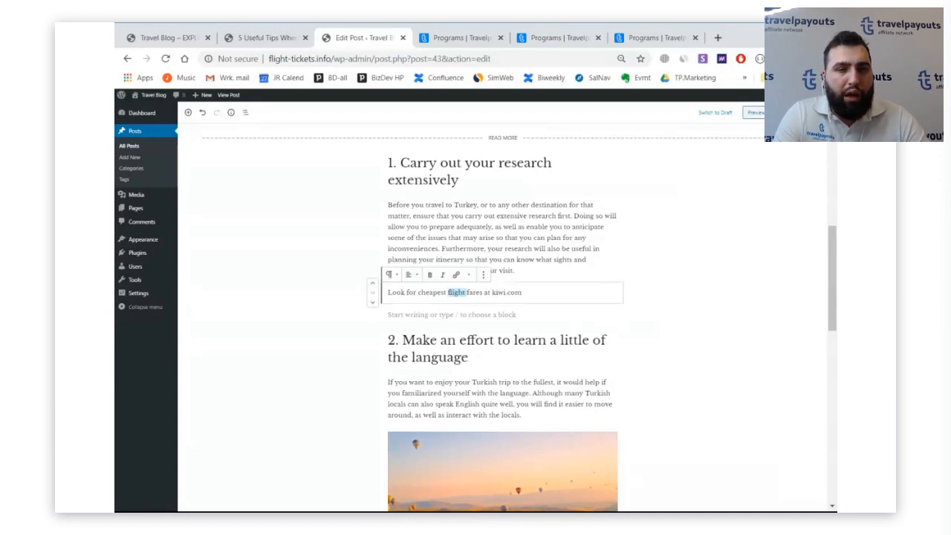
click(456, 275)
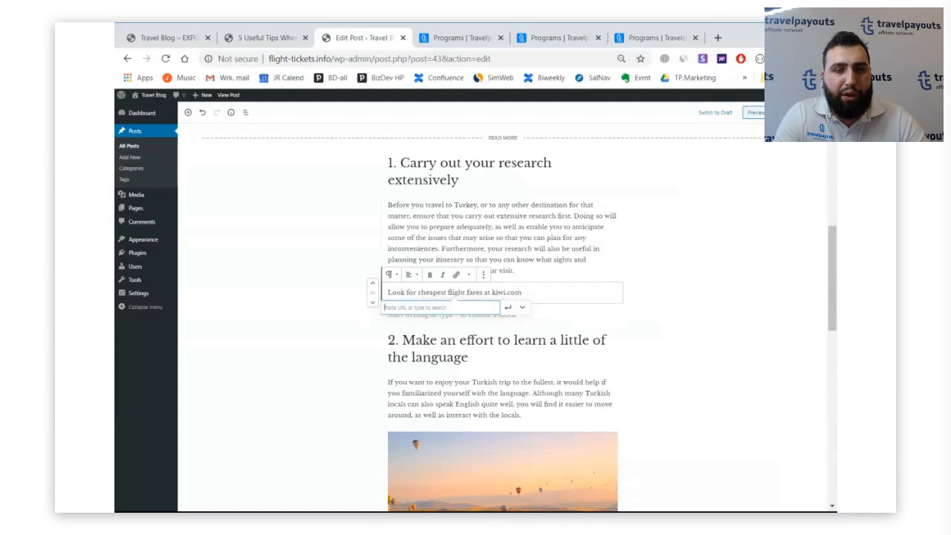
key(ctrl+v)
click(508, 307)
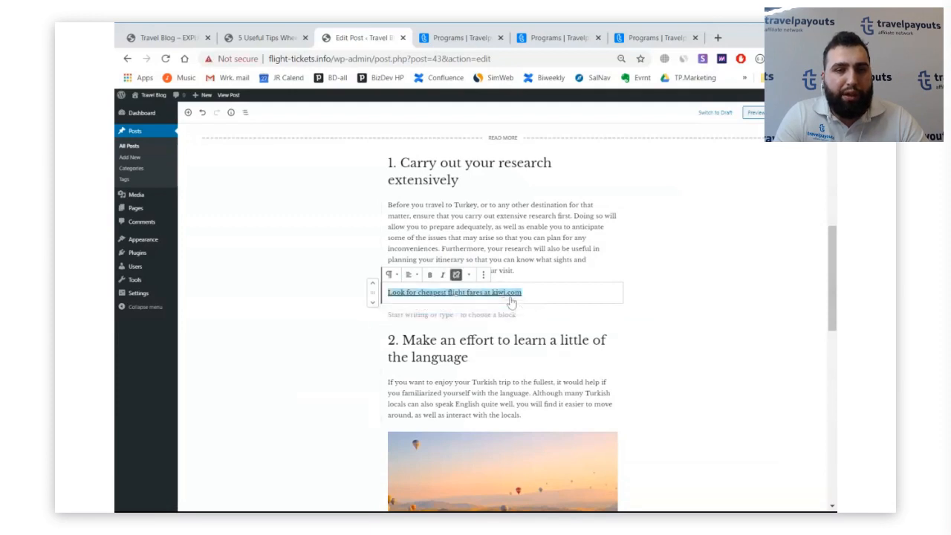
click(574, 248)
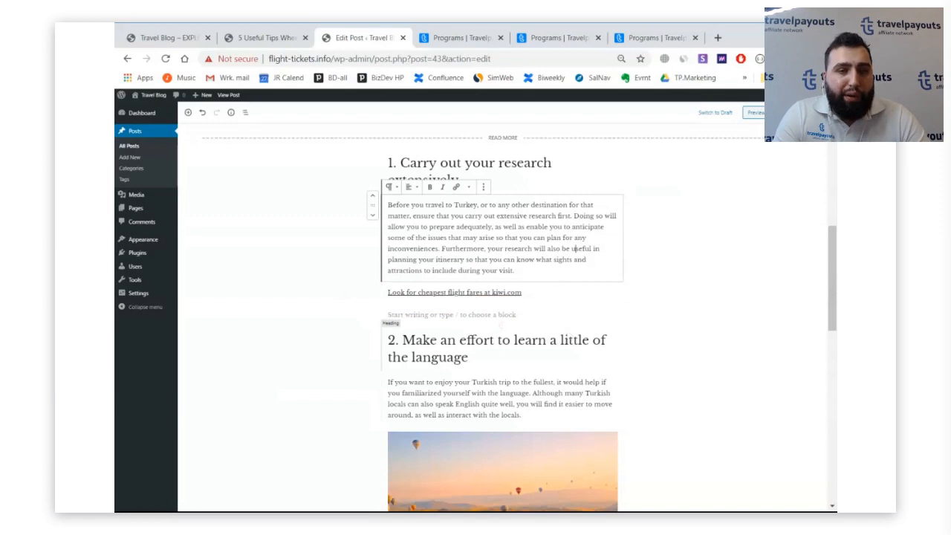
Step: Insert a button block between the paragraph of section 2 about learning the language and the hot-air balloon image
scroll(551, 283, down, 3)
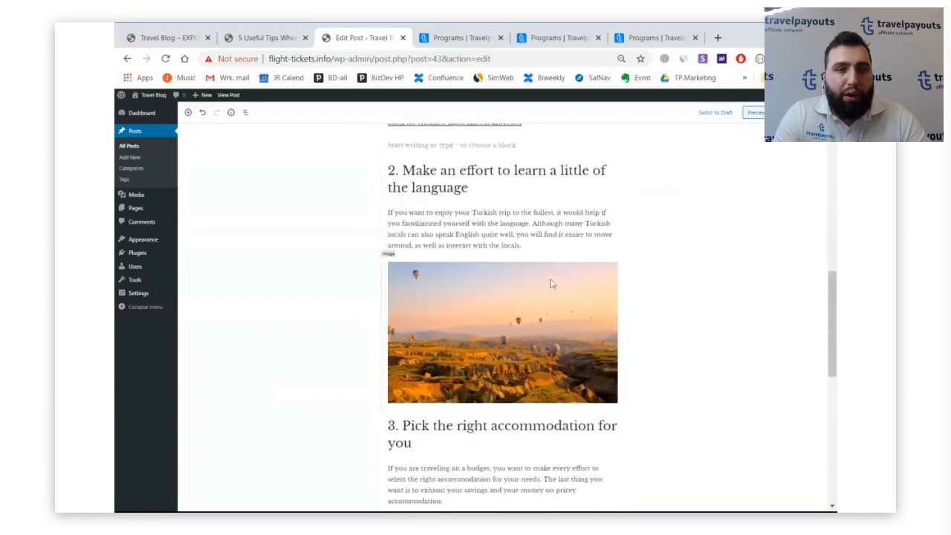
scroll(552, 283, up, 5)
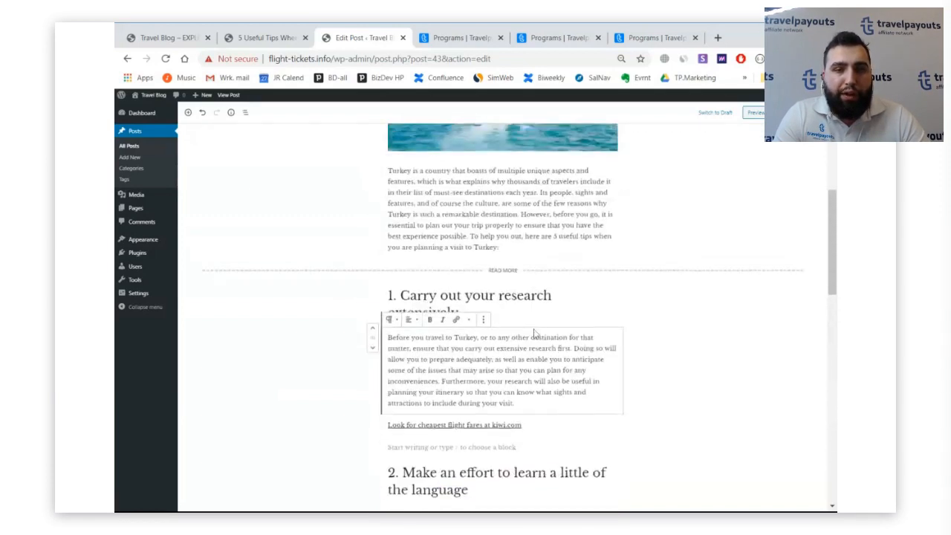
scroll(534, 334, down, 2)
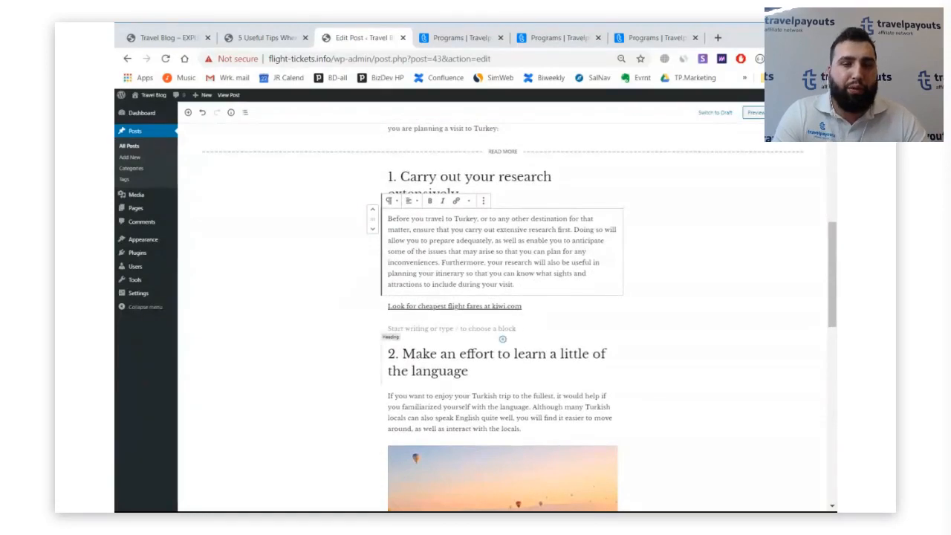
scroll(540, 350, down, 4)
scroll(558, 413, down, 1)
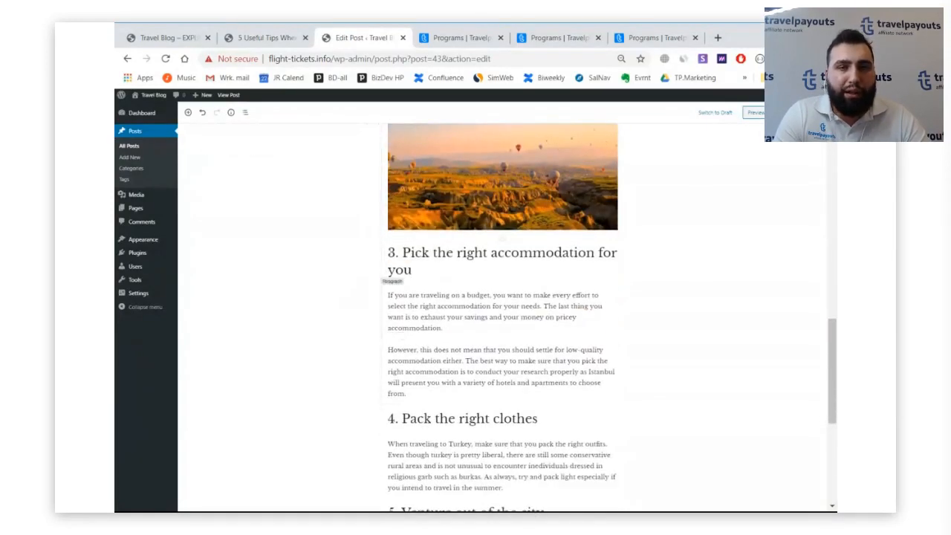
scroll(532, 383, up, 5)
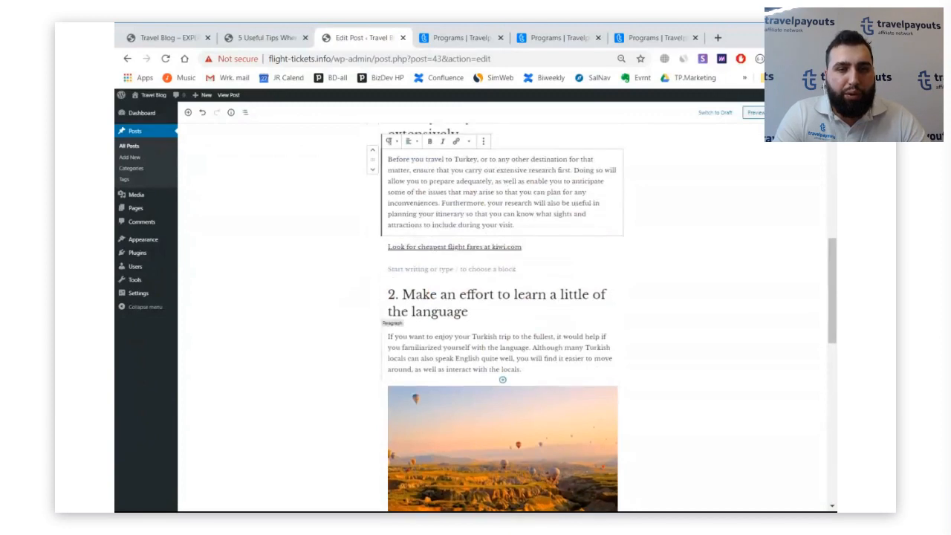
click(526, 369)
key(Return)
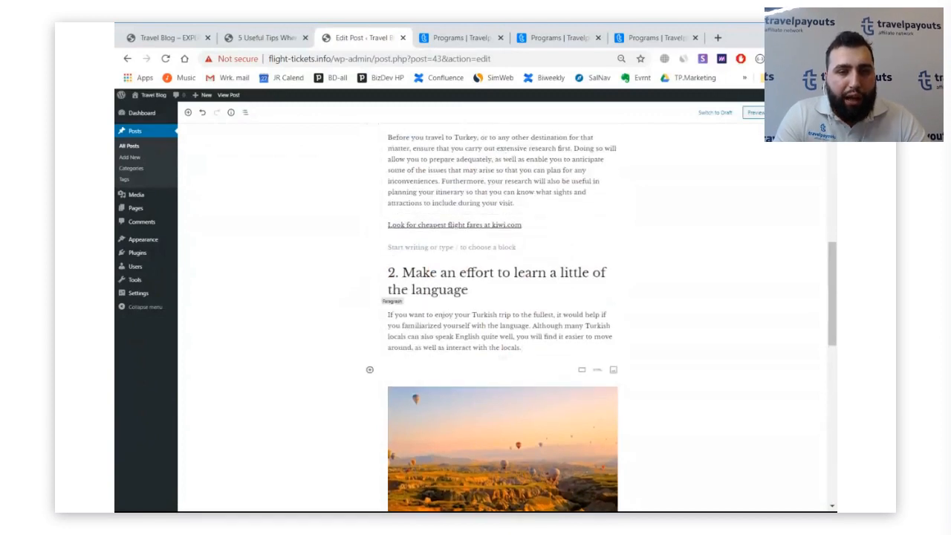
click(370, 369)
click(436, 258)
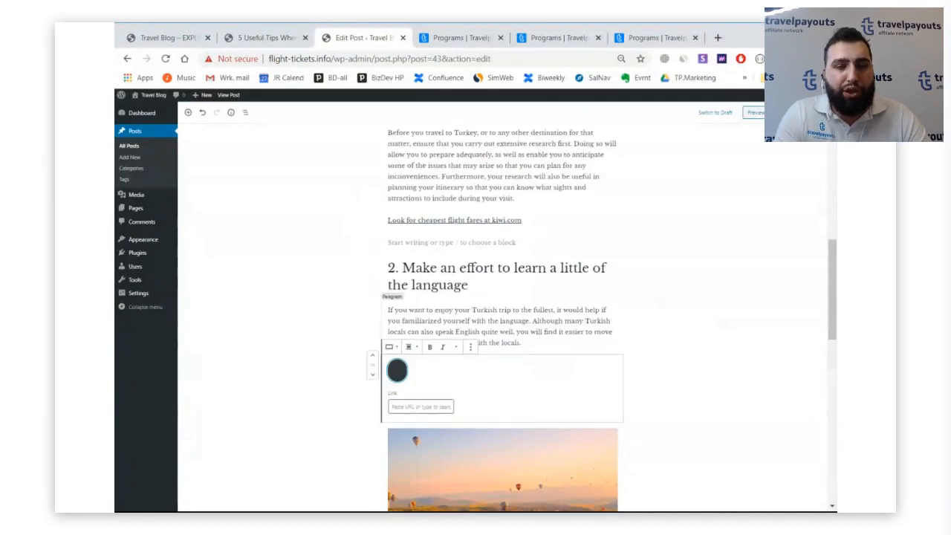
Step: Label the new button "Purchase flights at kiwi.com"
text(Boo)
key(BackSpace)
key(BackSpace)
key(BackSpace)
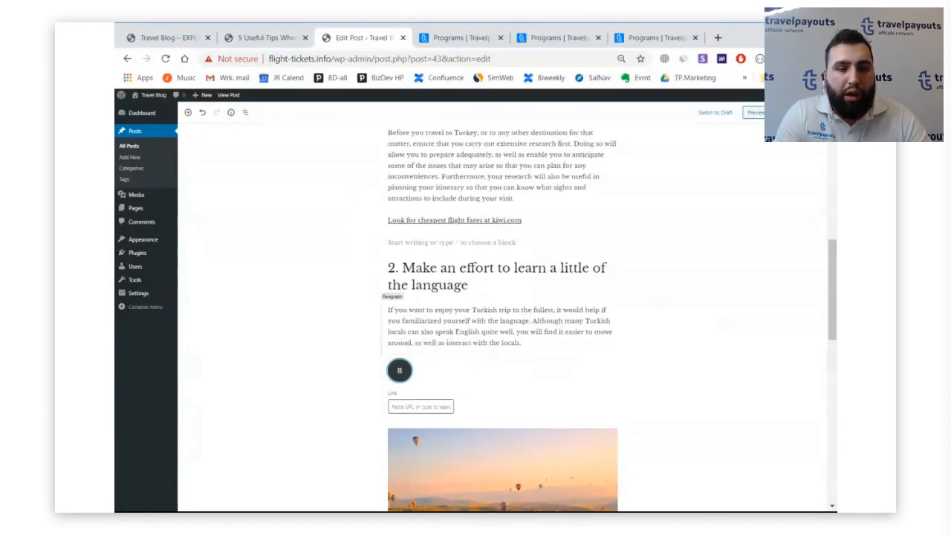
text(Purchas)
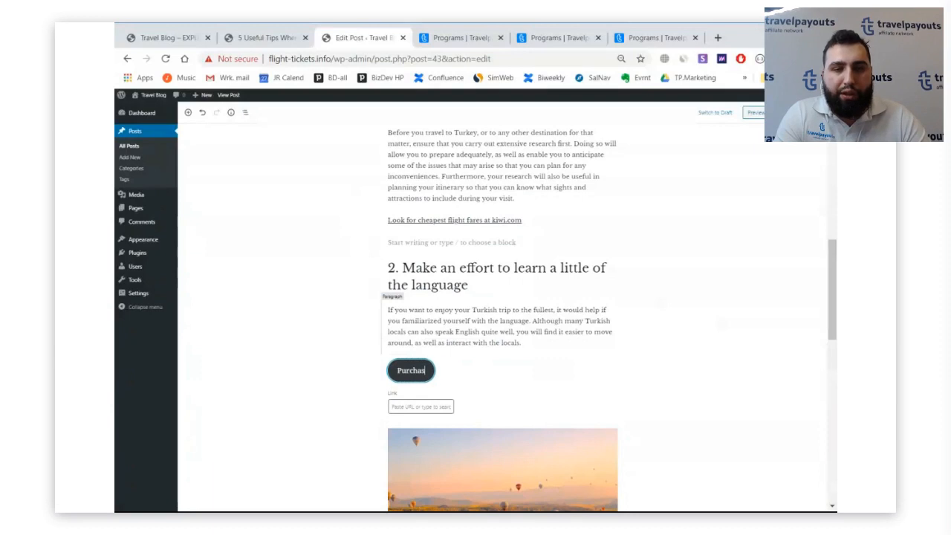
text(e flights at KIW)
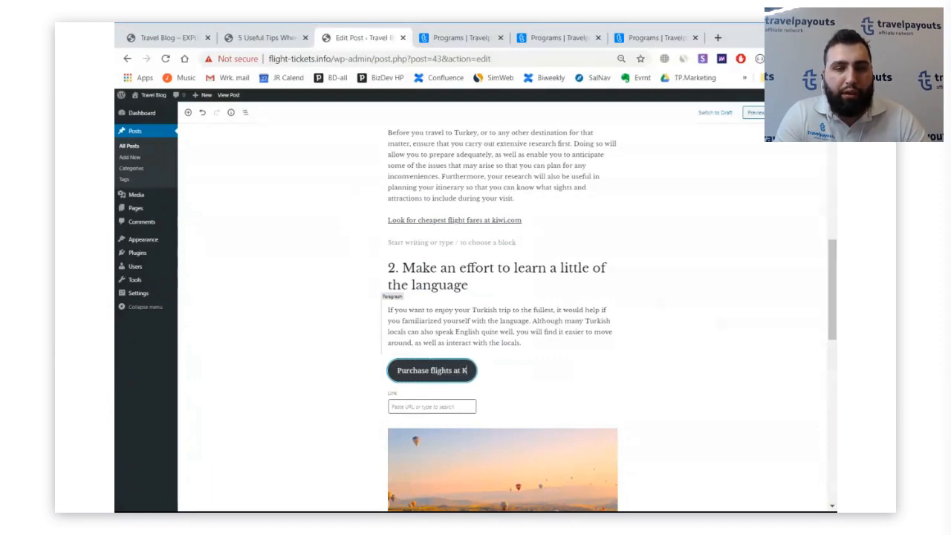
key(BackSpace)
key(BackSpace)
key(BackSpace)
text(kiwi.com)
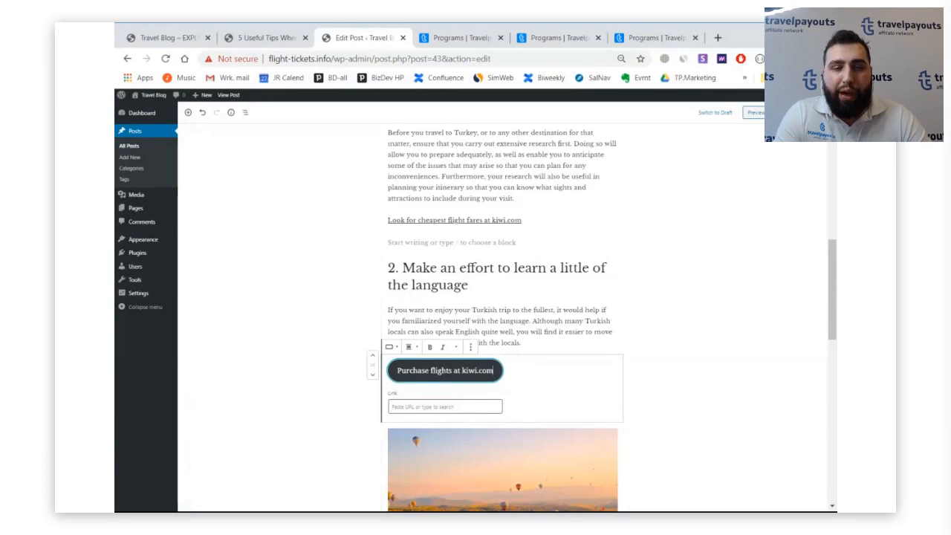
Step: Set the copied Kiwi.com affiliate URL as the link of the "Purchase flights at kiwi.com" button
click(430, 407)
key(ctrl+v)
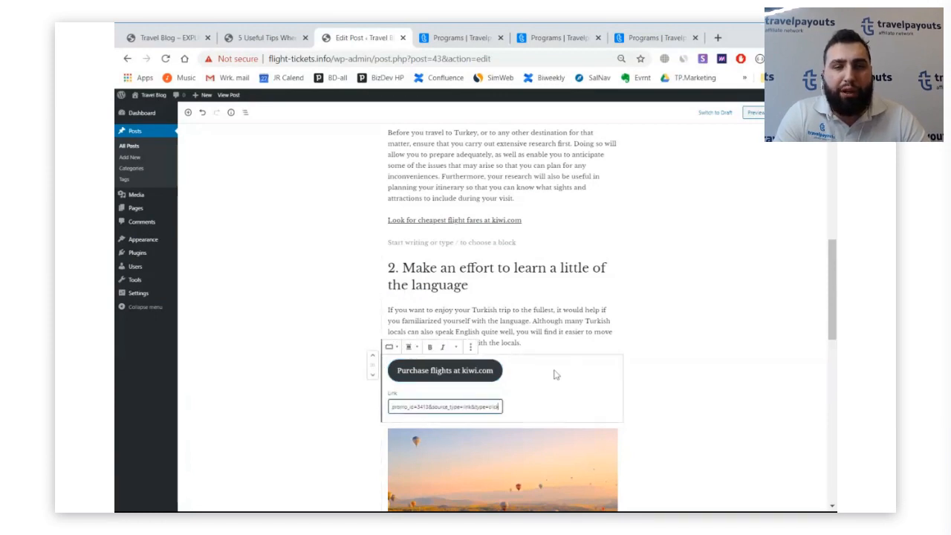
click(569, 332)
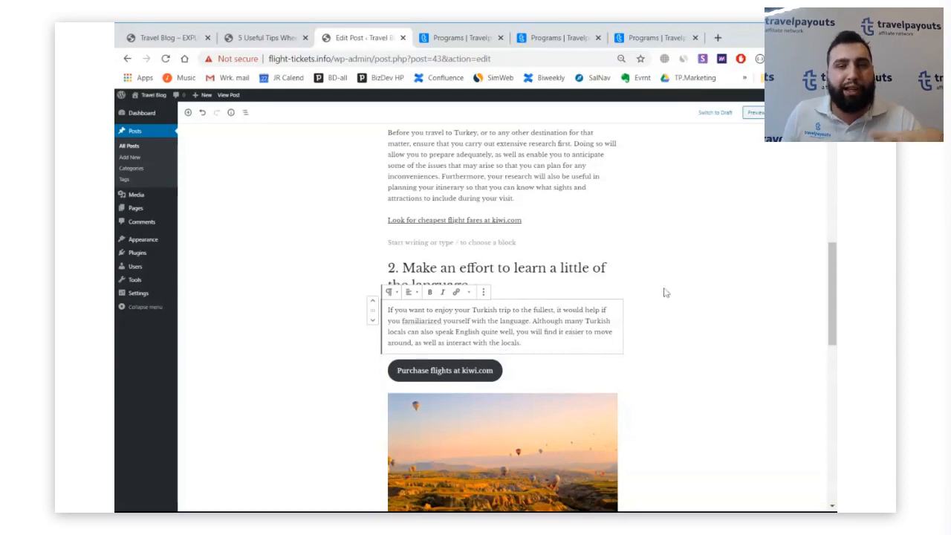
Step: Reload the published Turkey article and check the new Kiwi.com text link and button against the post in the editor
scroll(764, 215, up, 5)
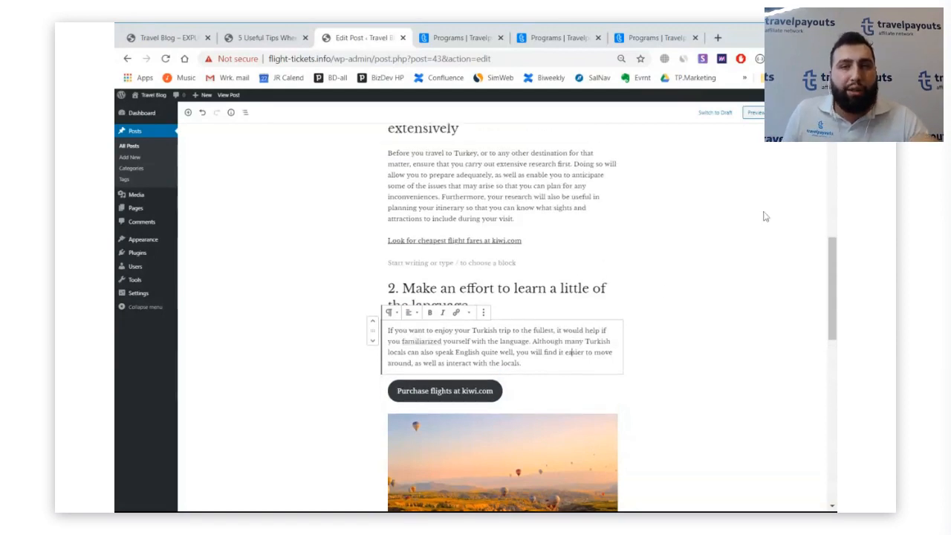
scroll(739, 210, down, 5)
scroll(705, 264, down, 2)
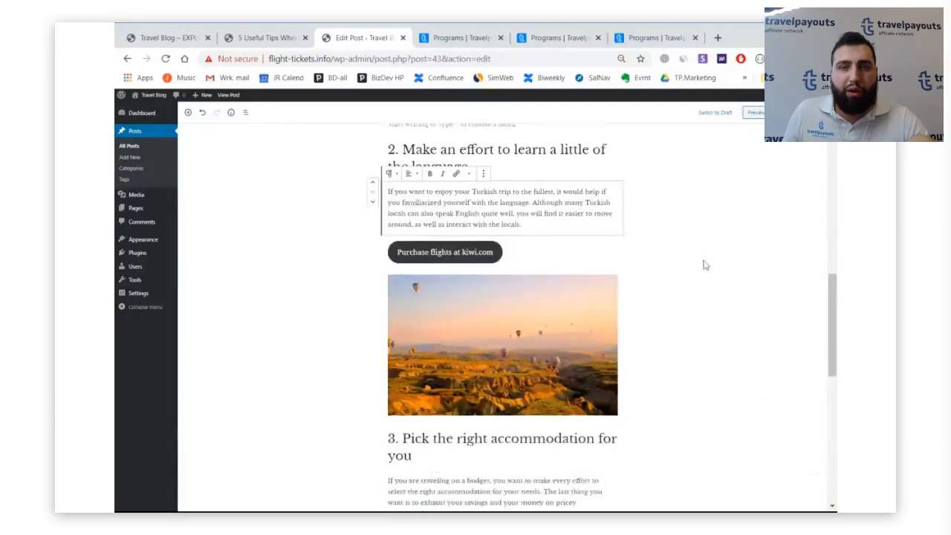
click(275, 41)
key(F5)
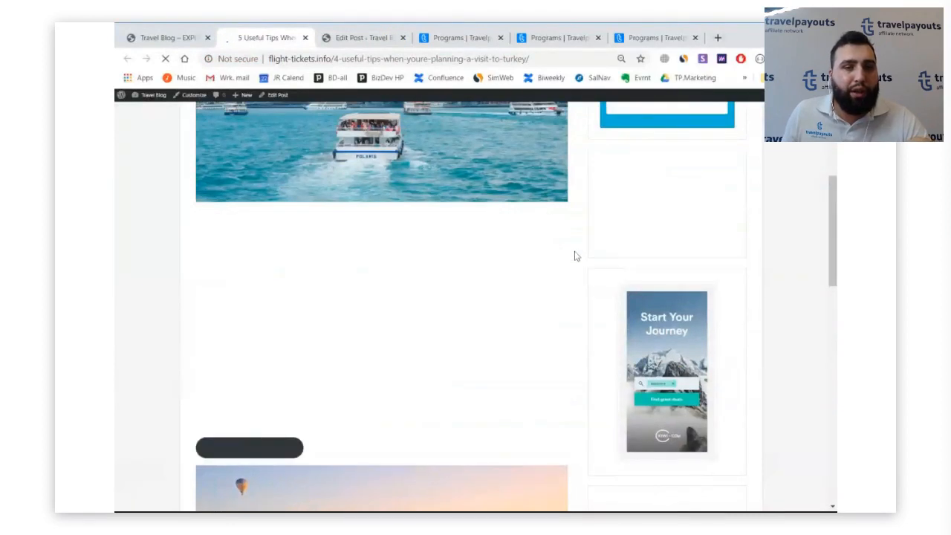
scroll(575, 257, down, 2)
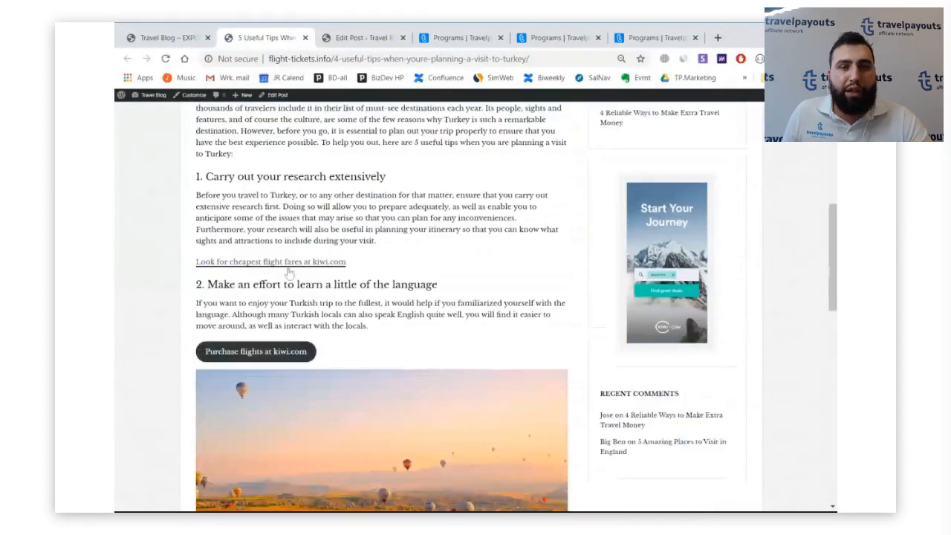
drag(346, 262, 194, 265)
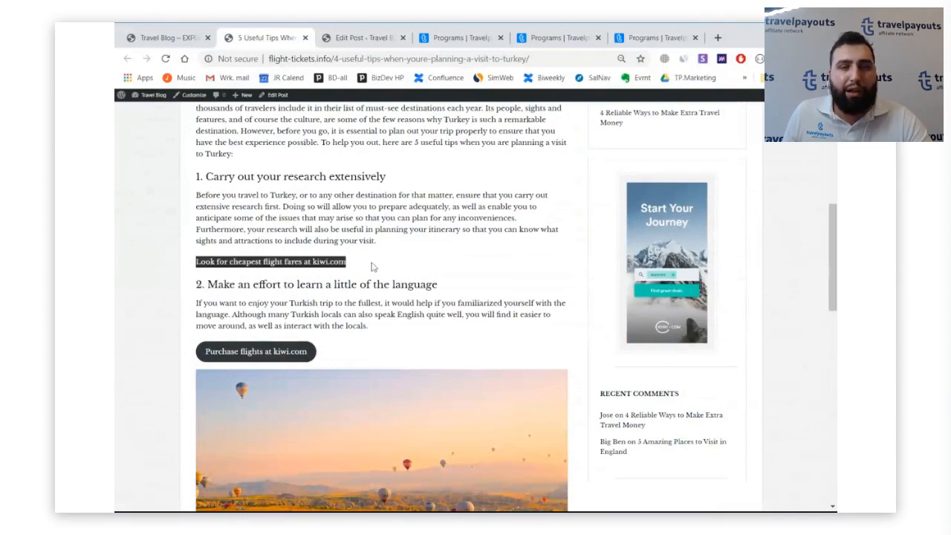
click(373, 266)
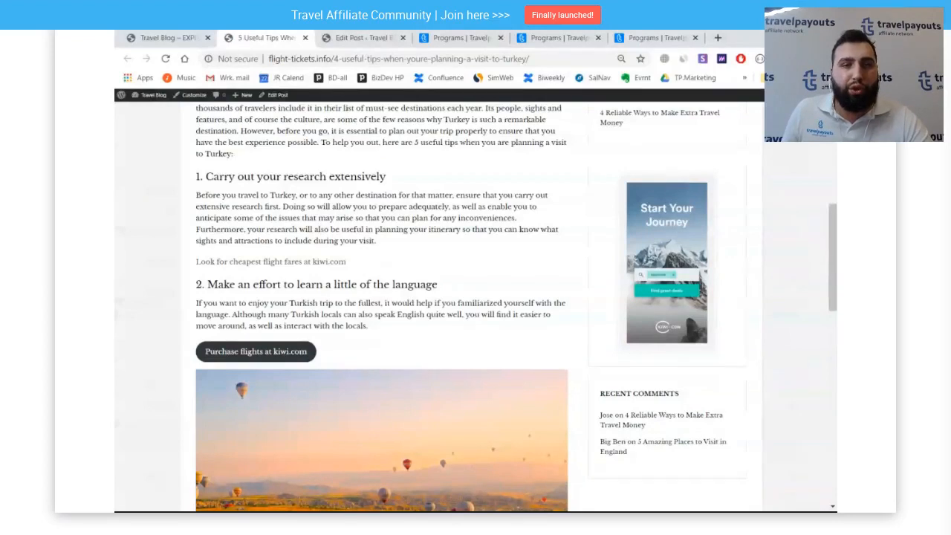
click(359, 41)
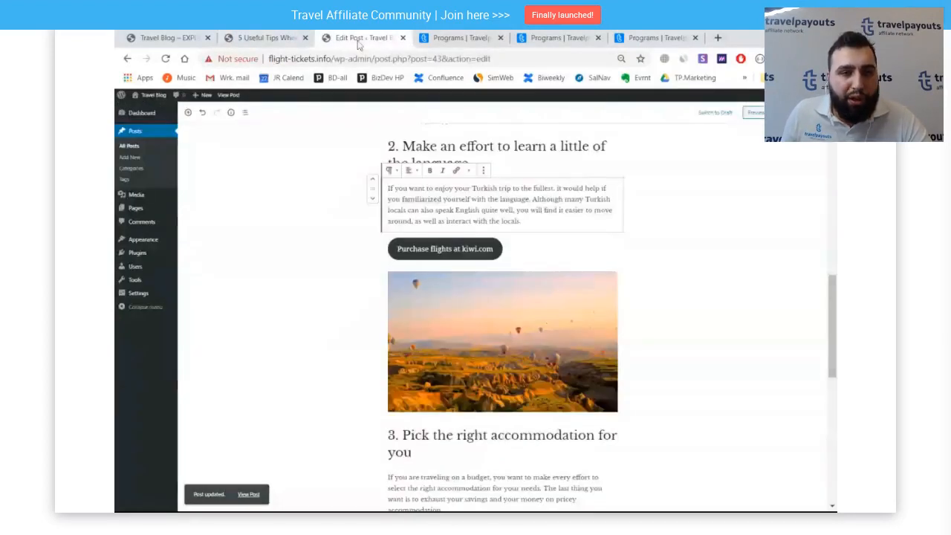
click(271, 39)
scroll(308, 261, down, 1)
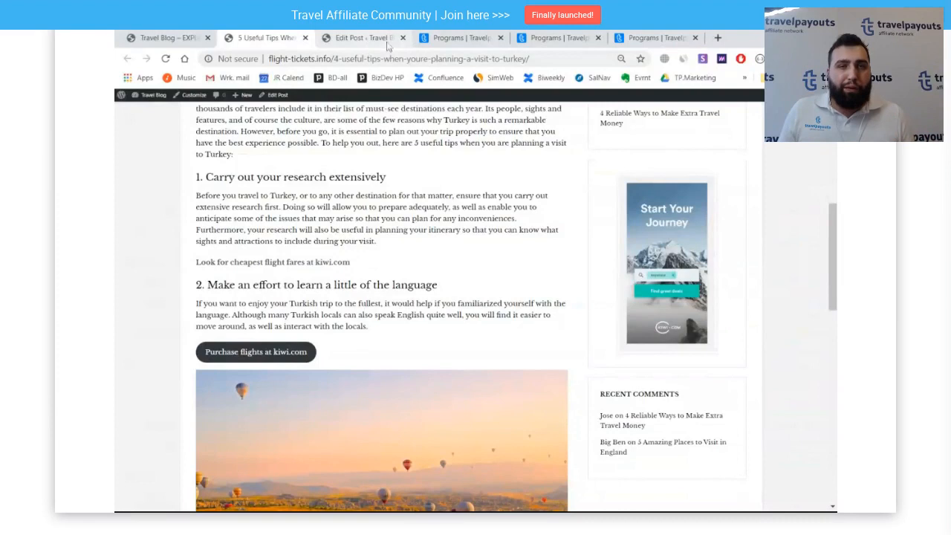
Step: Open the customization of the Hotels.com search form widget among the Hotels.com program's tools in Travelpayouts
click(559, 38)
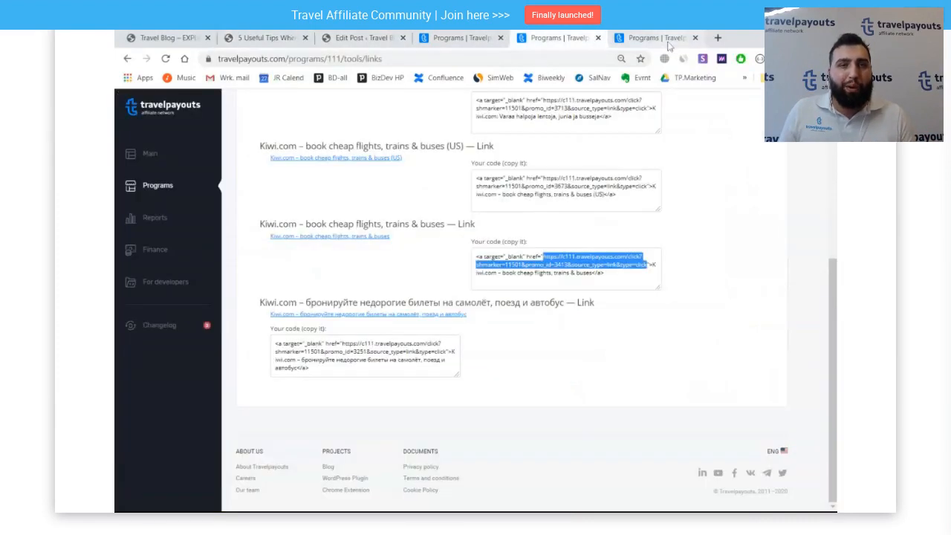
click(653, 38)
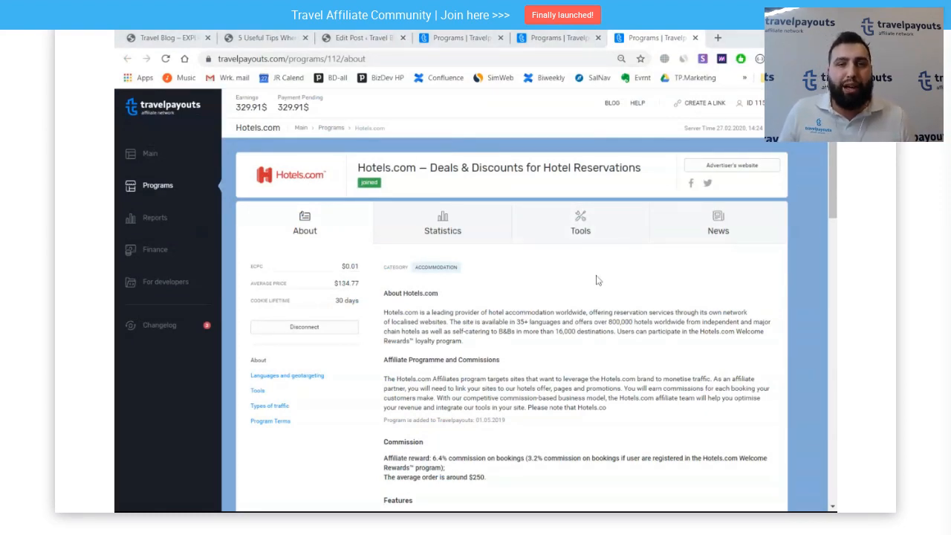
click(585, 235)
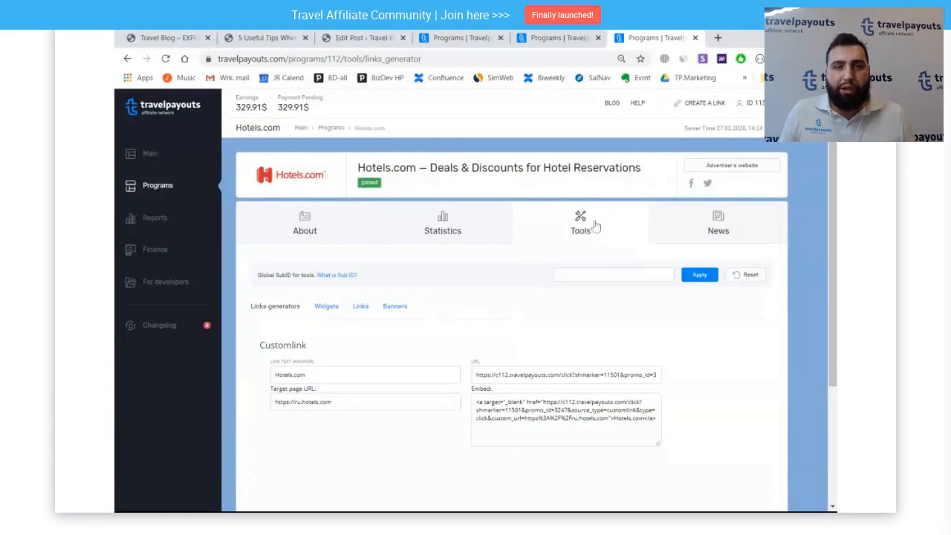
click(325, 307)
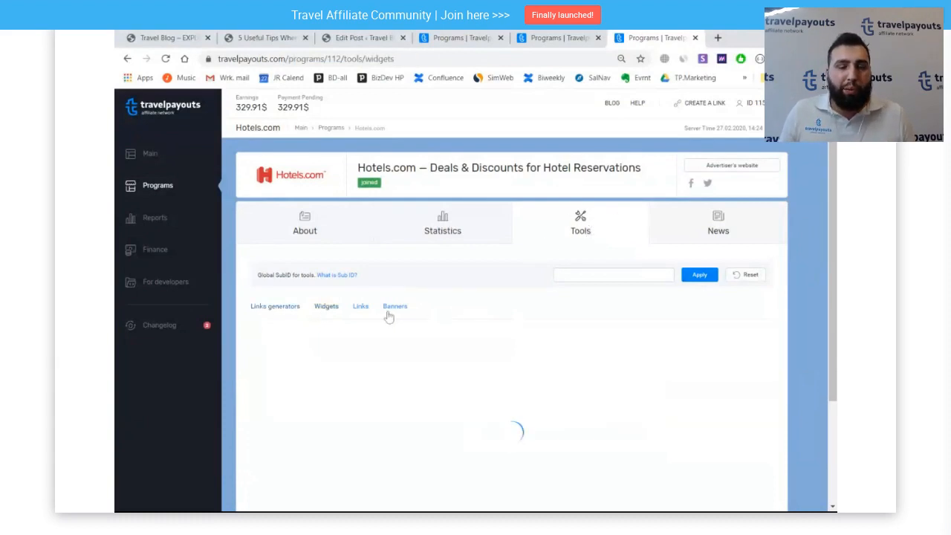
scroll(477, 372, down, 3)
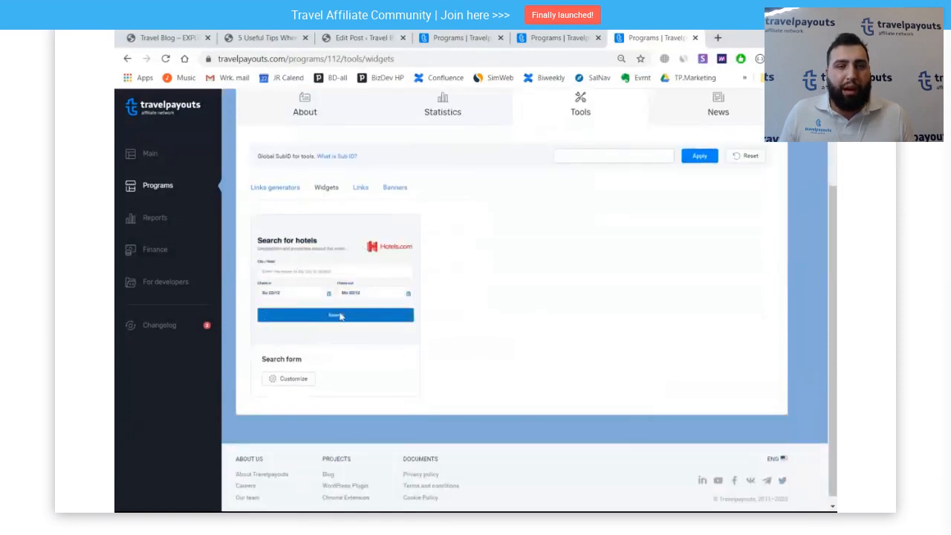
click(294, 380)
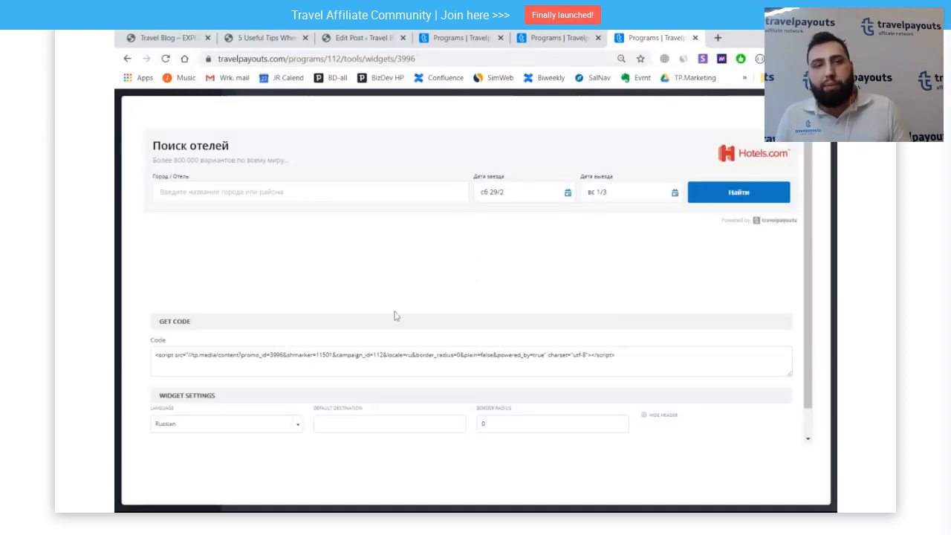
Step: Set the hotel search widget's language to English and its default destination to Istanbul
click(244, 428)
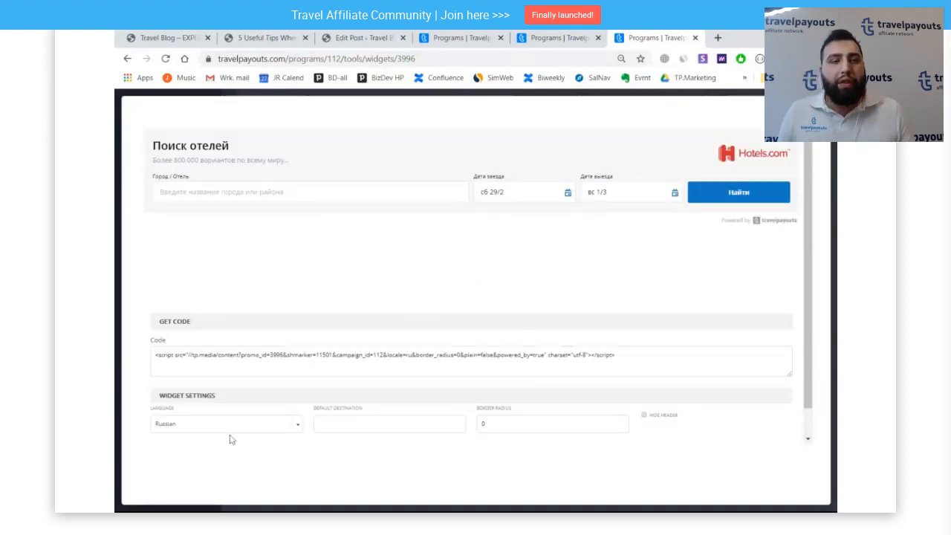
click(230, 437)
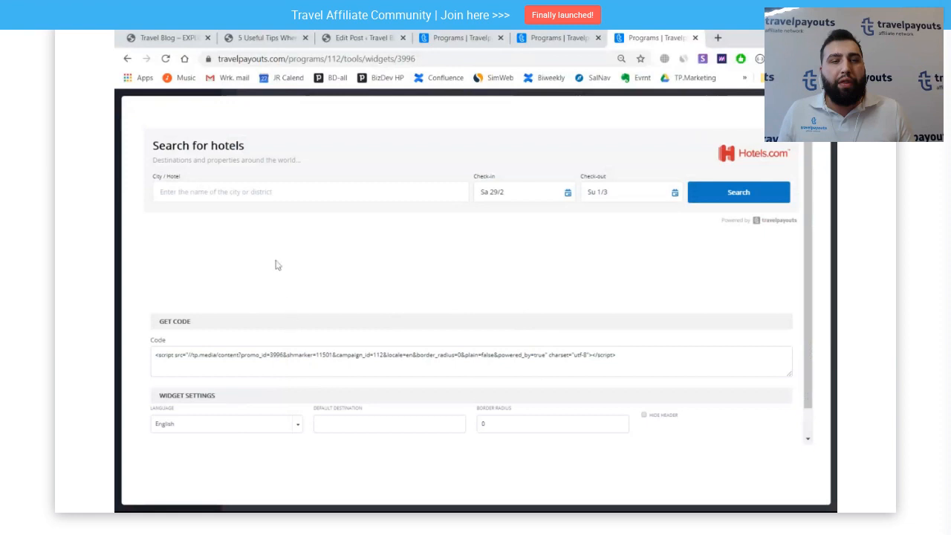
click(321, 424)
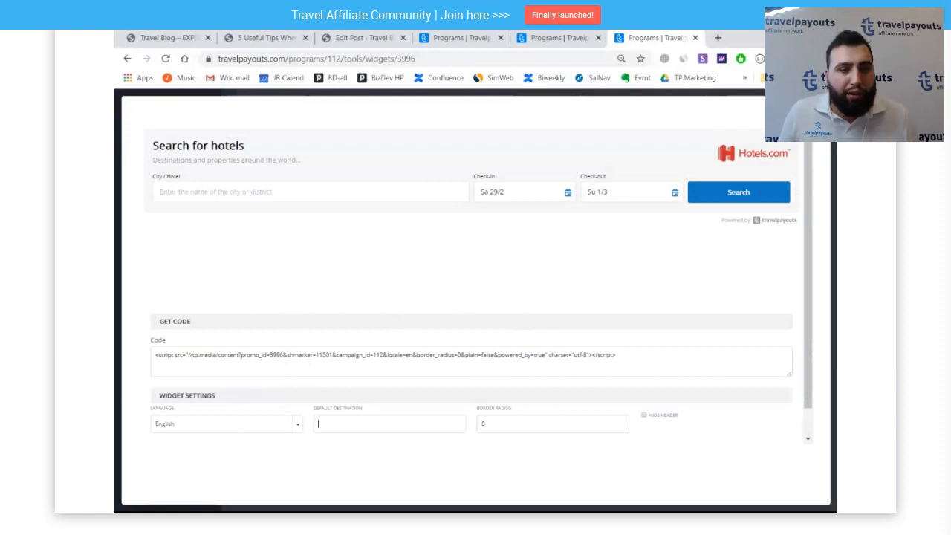
text(Ist)
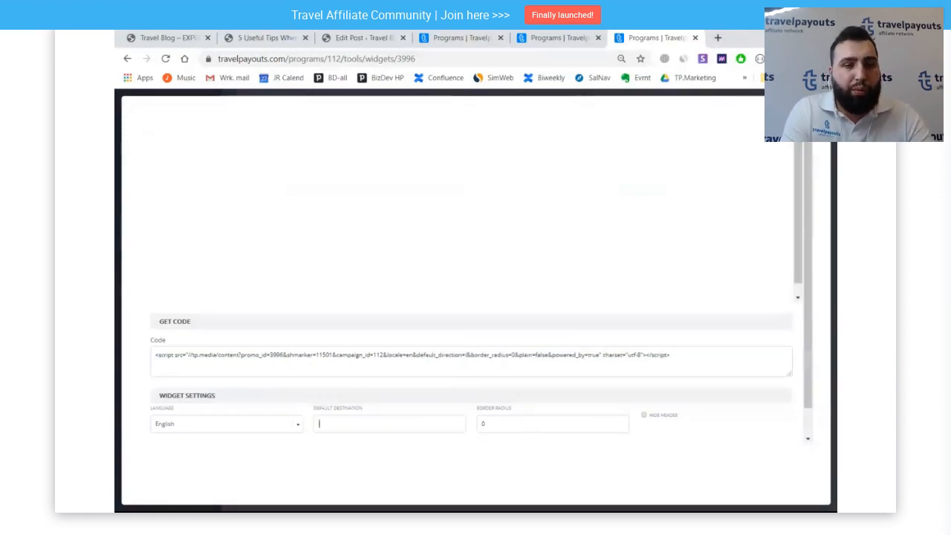
text(na)
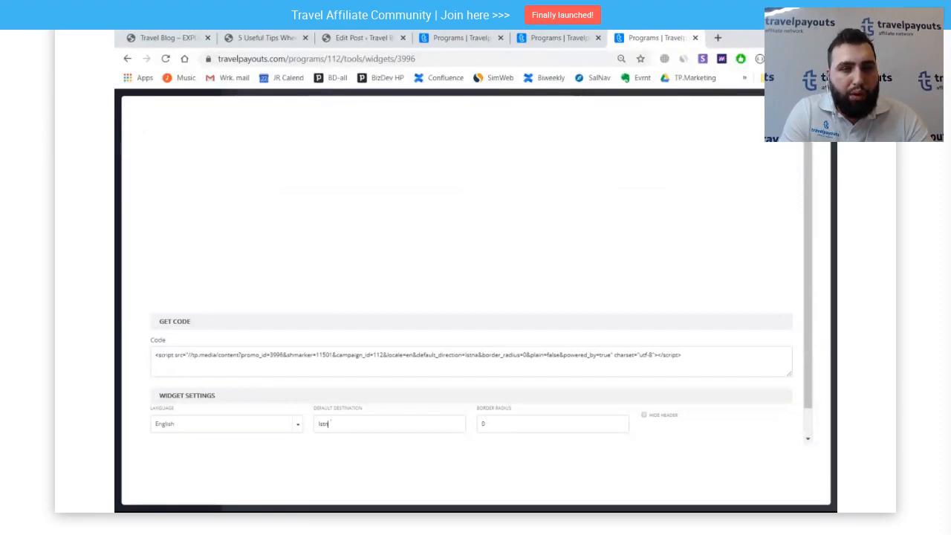
key(BackSpace)
key(BackSpace)
text(anbul)
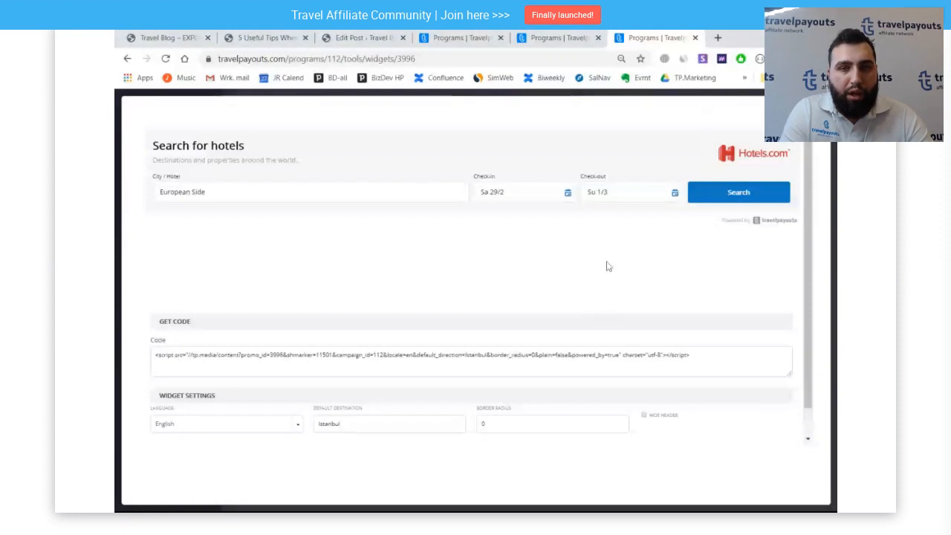
Step: Copy the complete embed code of the customized Hotels.com search widget
scroll(606, 266, down, 1)
click(554, 321)
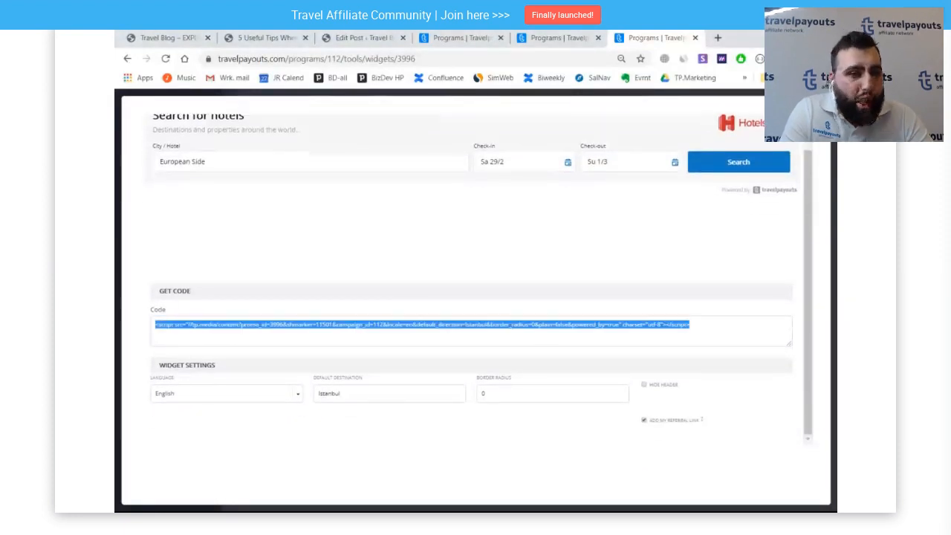
click(461, 325)
key(ctrl+a)
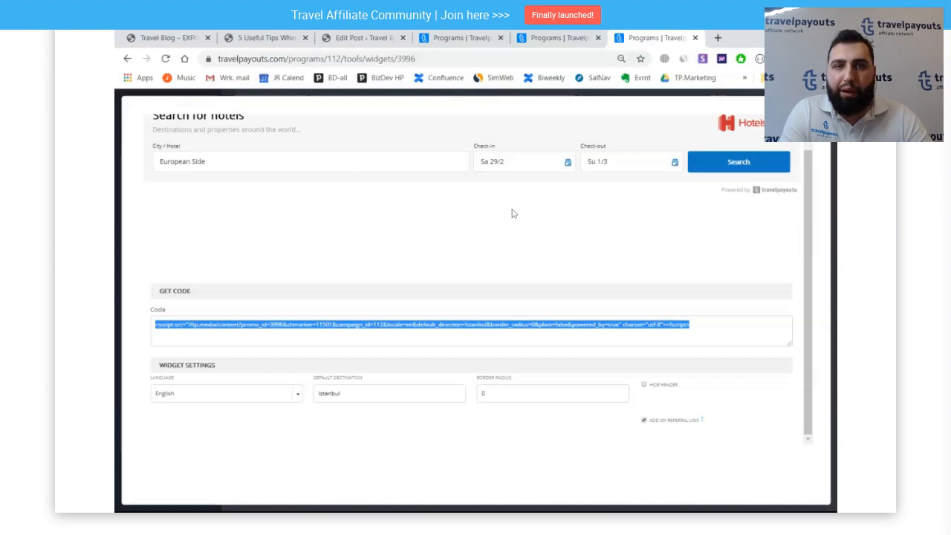
Step: In the Turkey post's editor, add a Custom HTML block after the last paragraph of section 3 about accommodation
click(366, 42)
scroll(488, 250, down, 8)
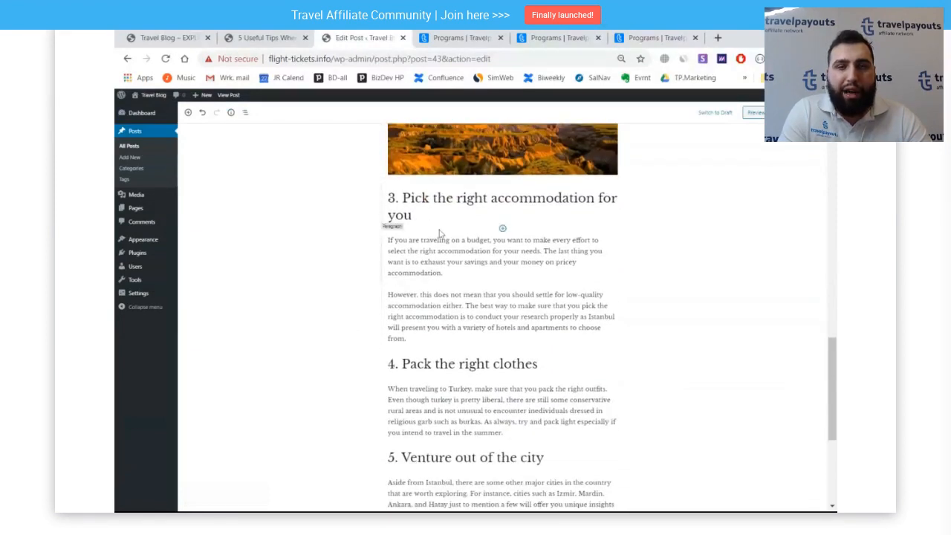
click(407, 338)
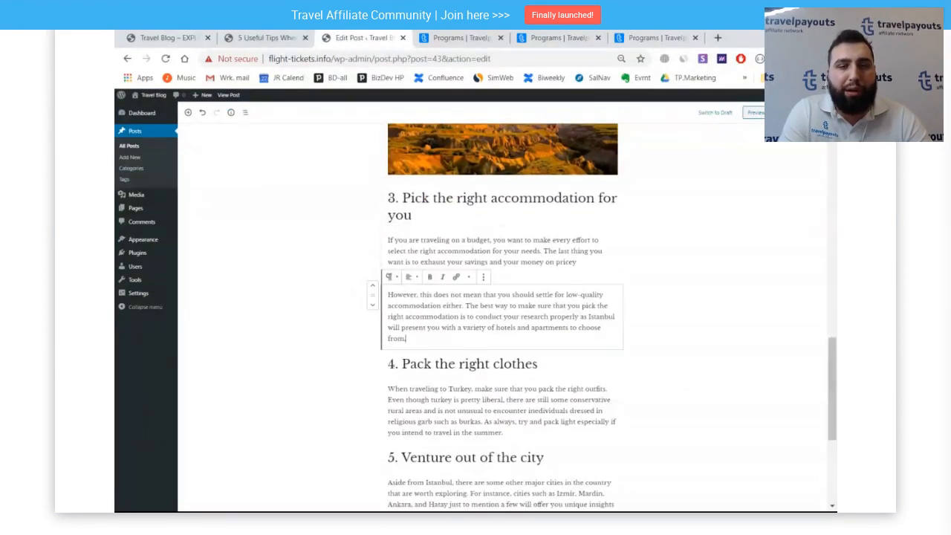
key(Return)
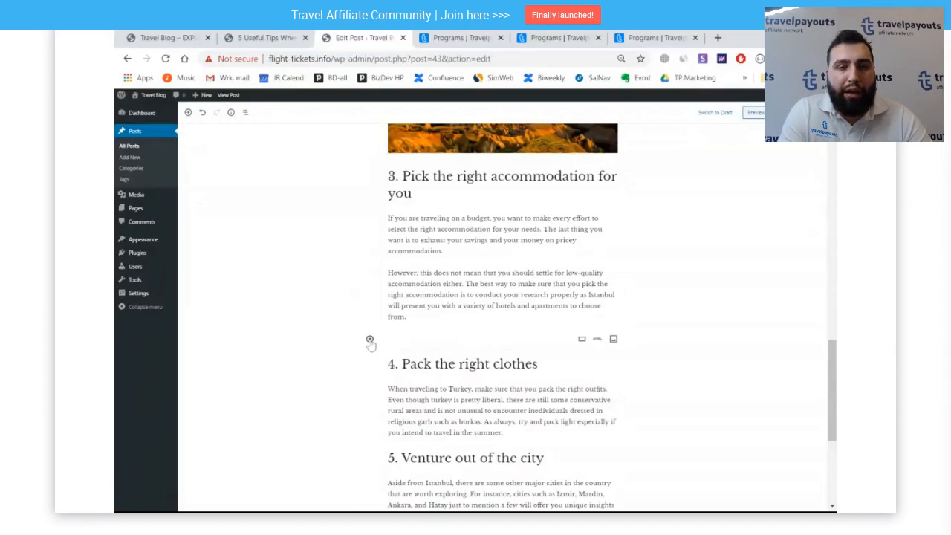
click(369, 338)
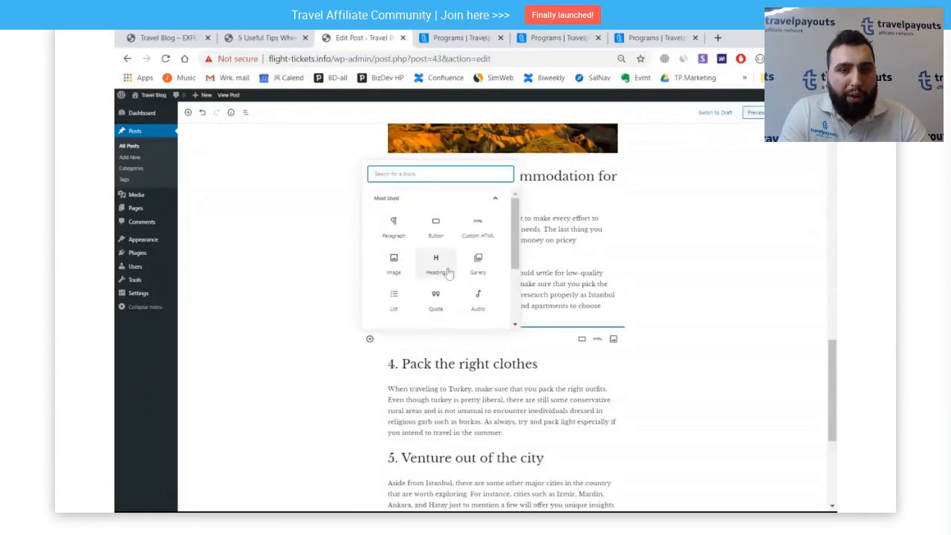
click(477, 229)
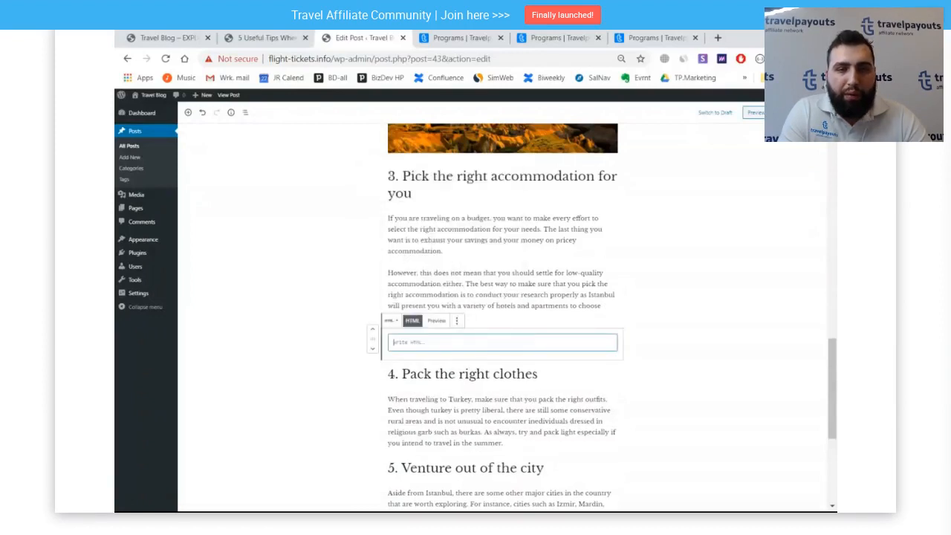
Step: Paste the Hotels.com widget script into the new HTML block and update the post
text(<script src="//tp.media/content?promo_id=3998&shmarker=11581&campaign_id=112&locale=en&default_direction=Istanbul&border_radius=0&plain=false&powered_by=true" charset="utf-8"></script>)
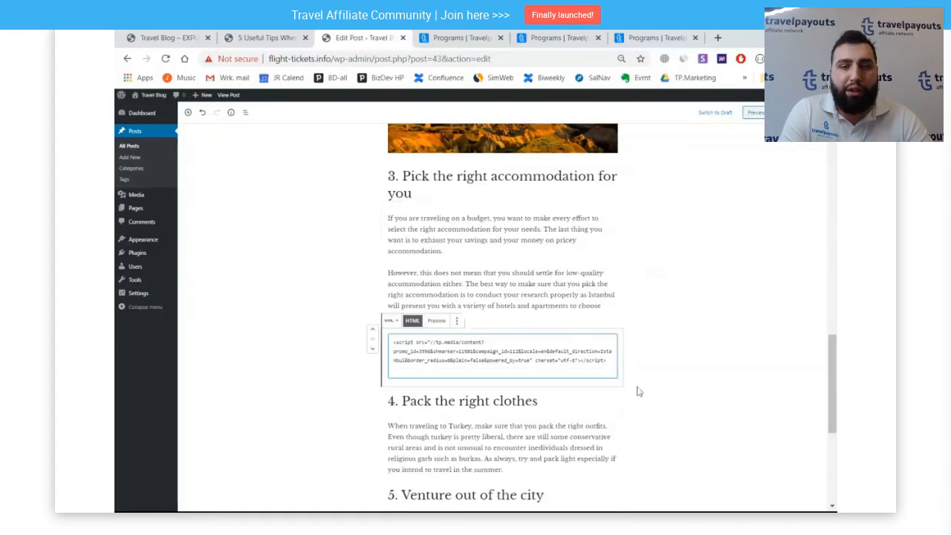
click(656, 335)
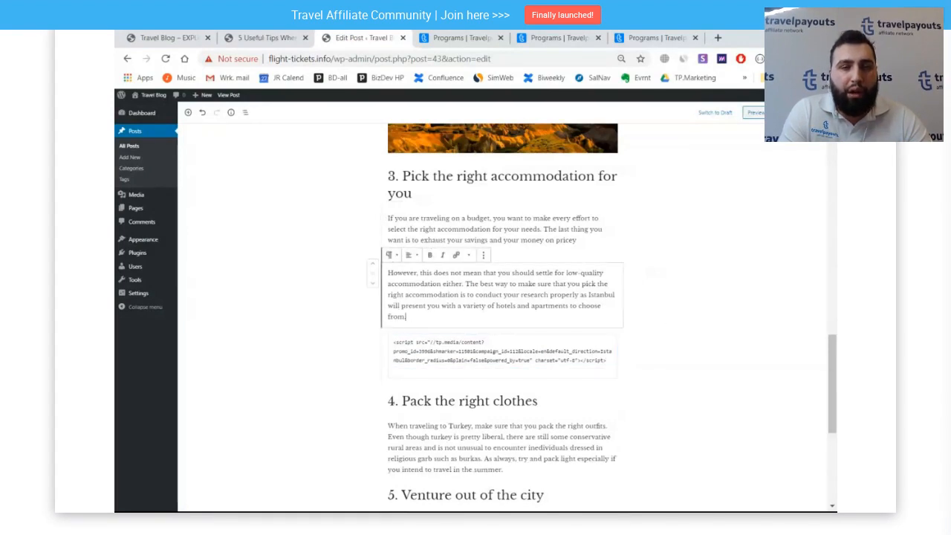
click(554, 351)
click(658, 349)
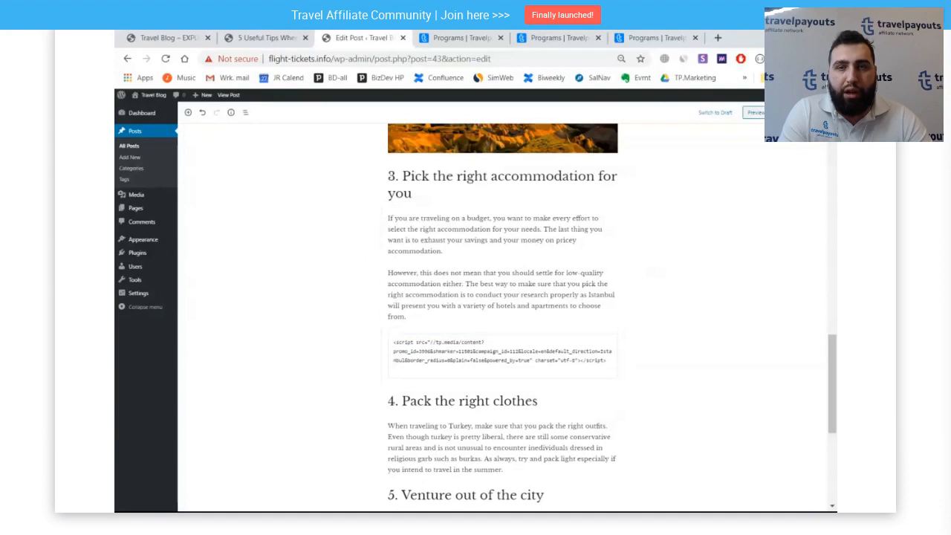
click(788, 112)
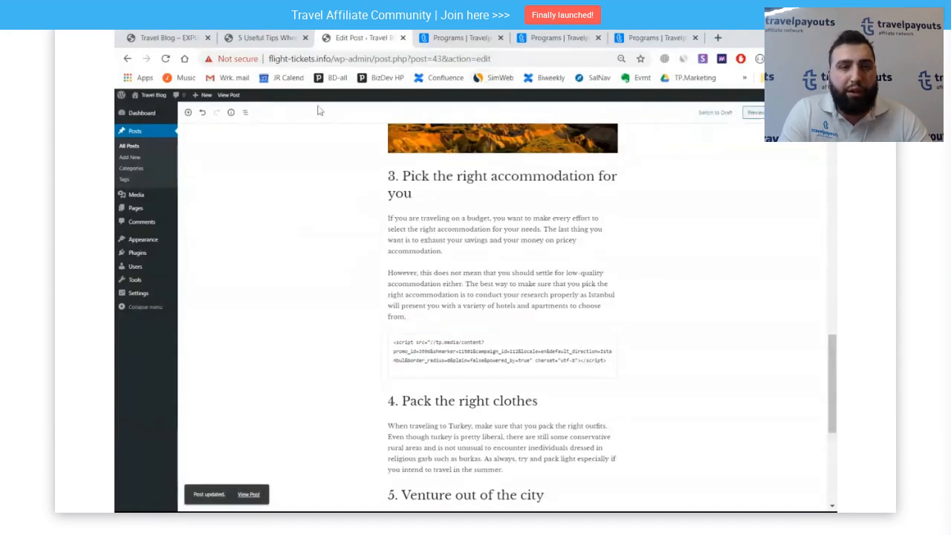
Step: Reload the published Turkey article and check the hotel search form in section 3 along with the Kiwi.com link and button
click(267, 38)
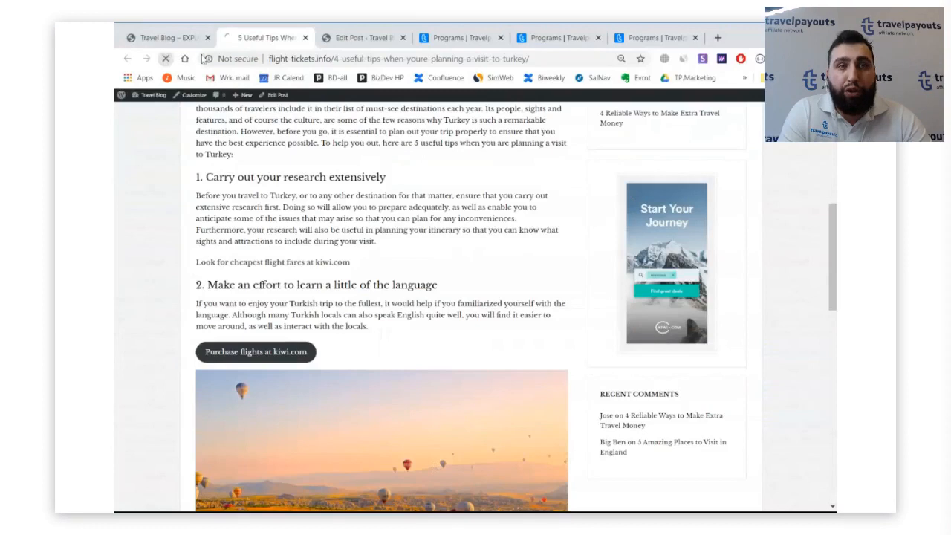
click(165, 58)
scroll(424, 322, down, 6)
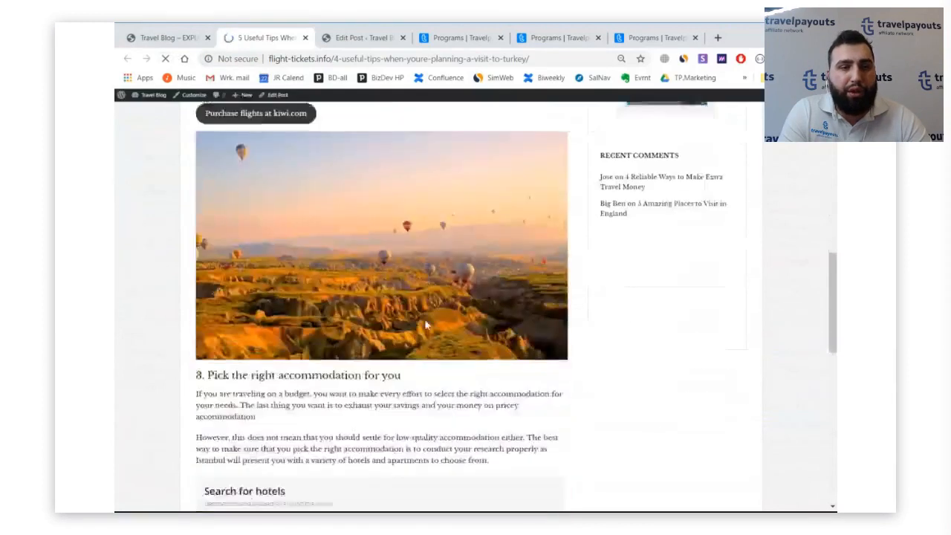
drag(456, 405, 387, 455)
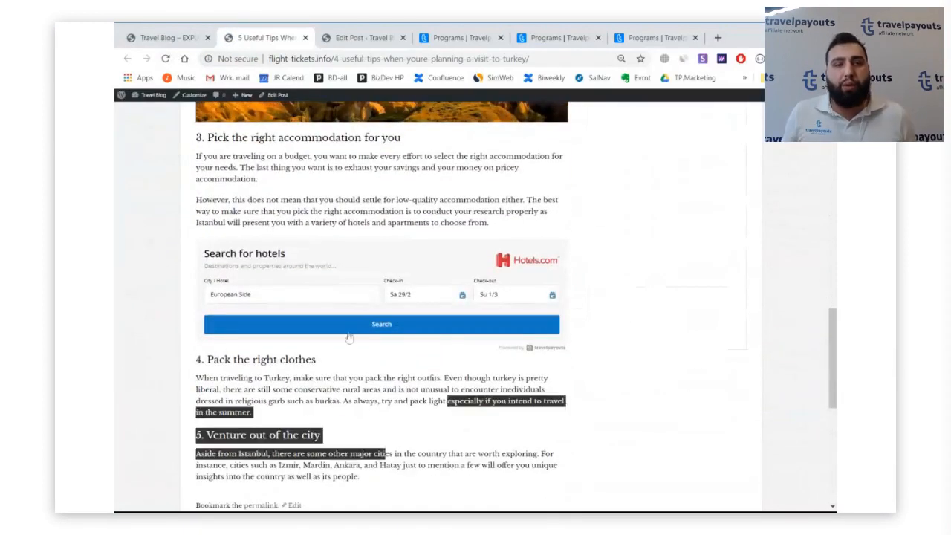
click(309, 215)
scroll(357, 260, up, 5)
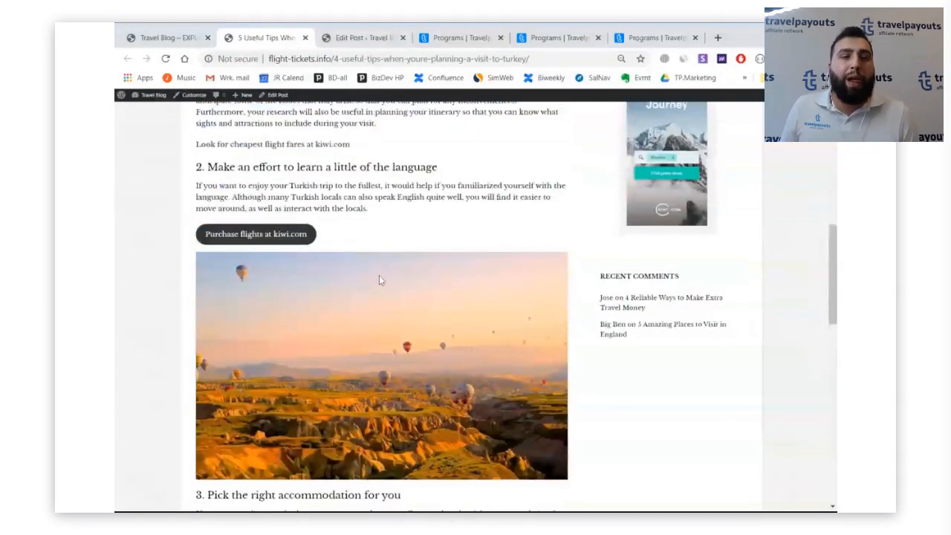
scroll(379, 280, down, 4)
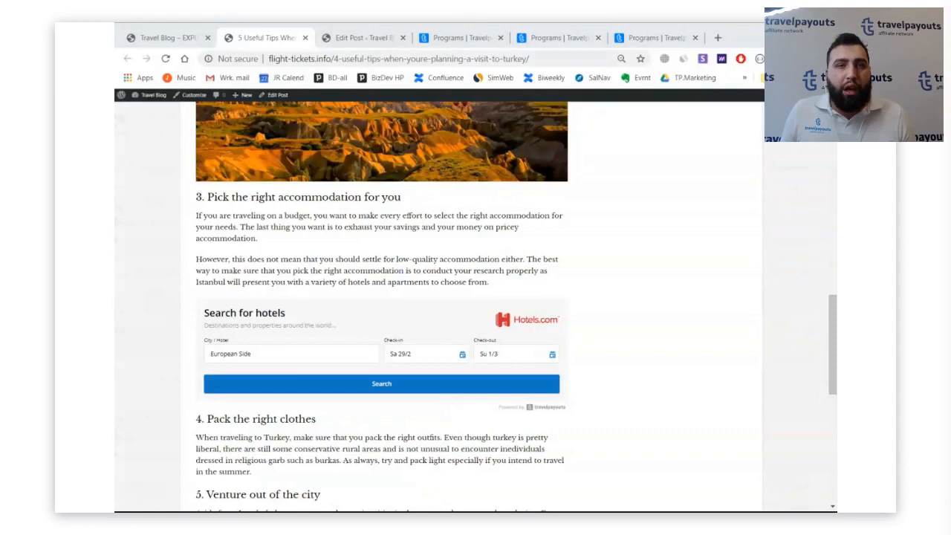
Step: Open the Travelpayouts statistics report and examine the program filter and the impressions, clicks, bookings and payouts per program
click(454, 37)
scroll(420, 277, up, 5)
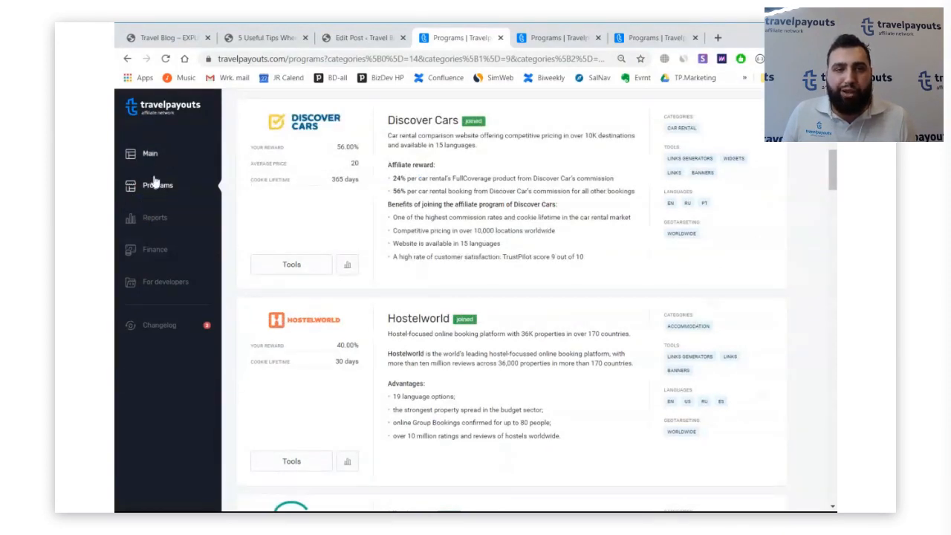
click(151, 217)
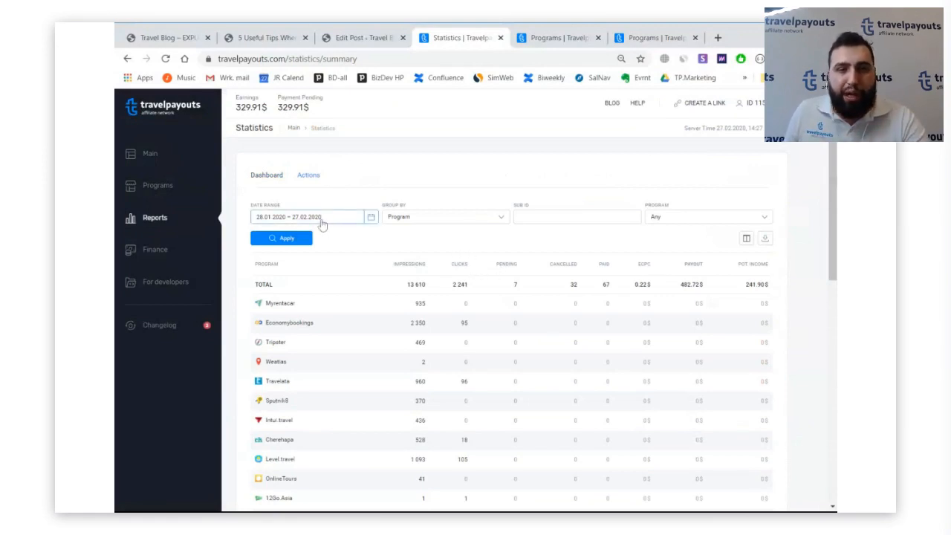
click(668, 217)
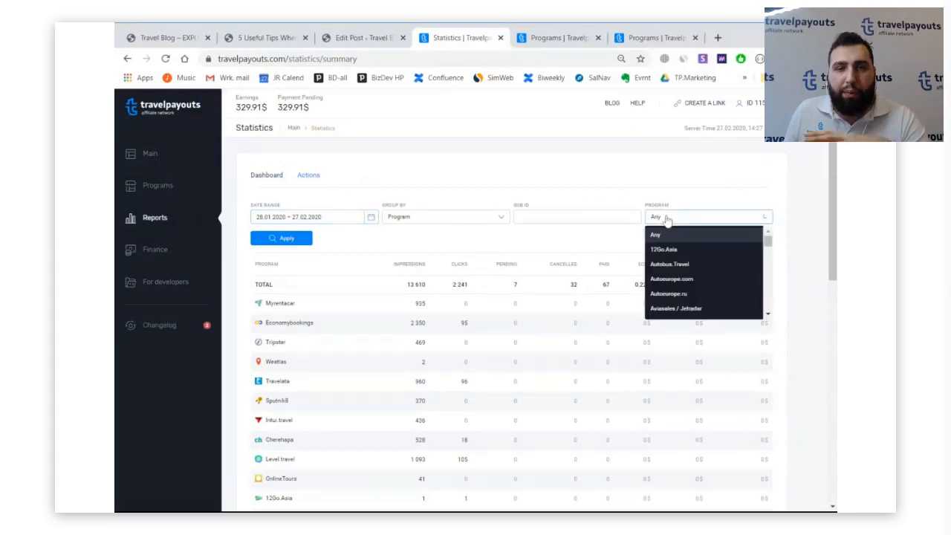
click(694, 178)
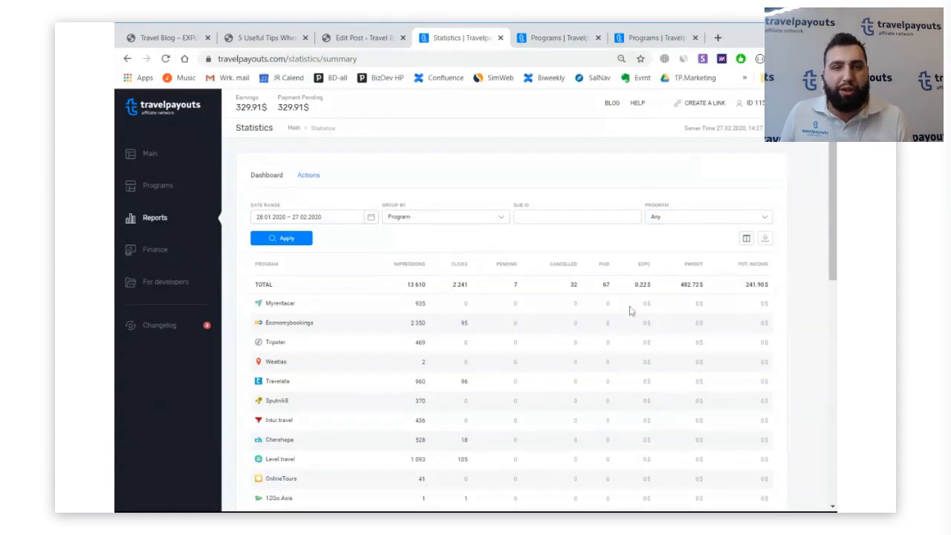
scroll(629, 310, down, 1)
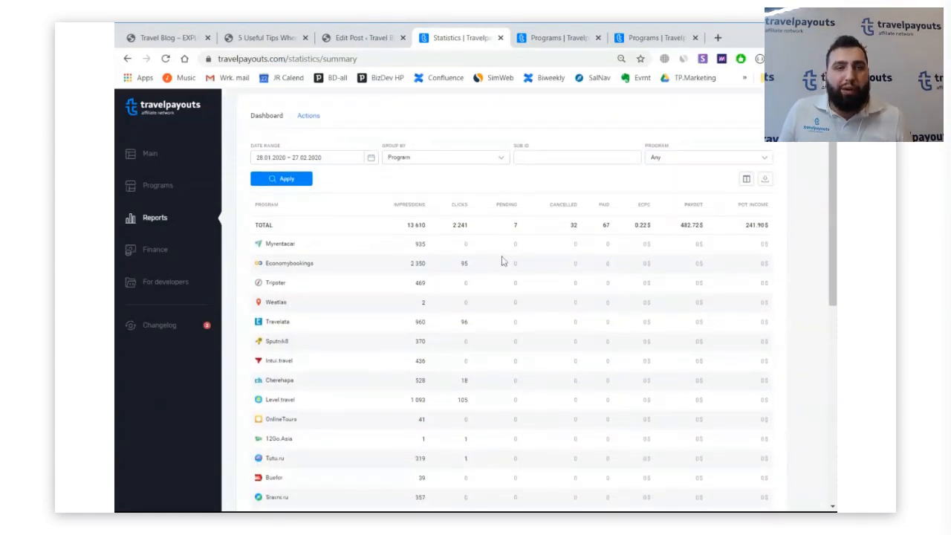
scroll(509, 266, down, 2)
scroll(556, 277, up, 1)
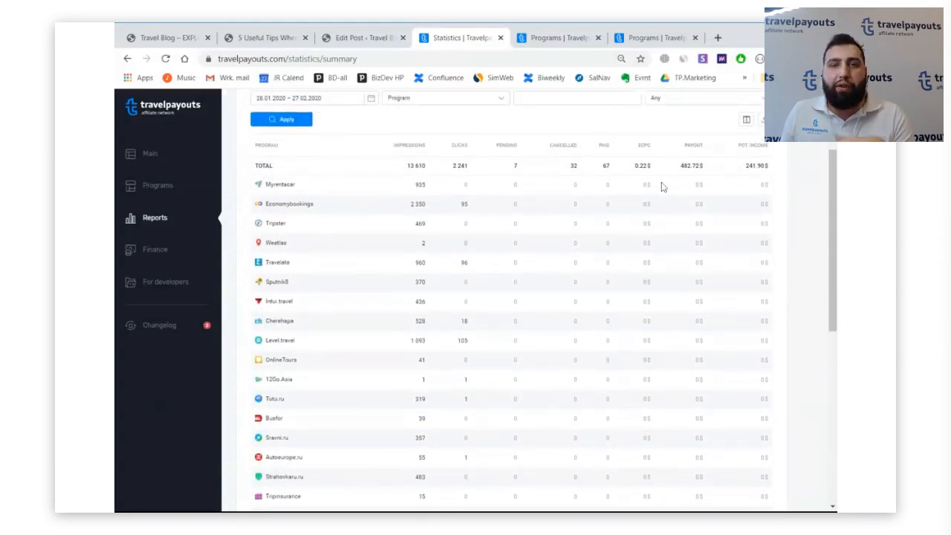
scroll(670, 263, down, 3)
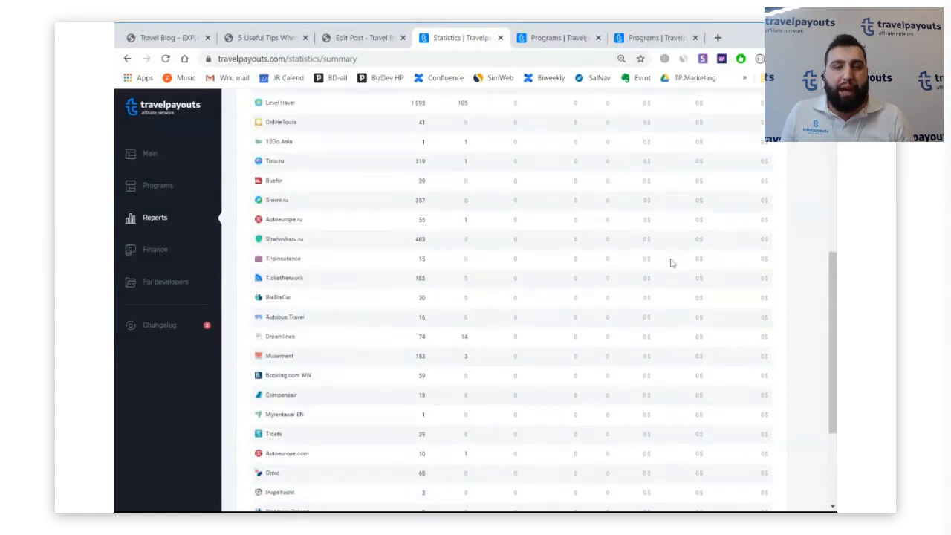
Step: Open the Economybookings program from the statistics report and examine its daily impressions, clicks and payouts
scroll(513, 242, up, 3)
scroll(459, 229, down, 1)
scroll(454, 228, up, 1)
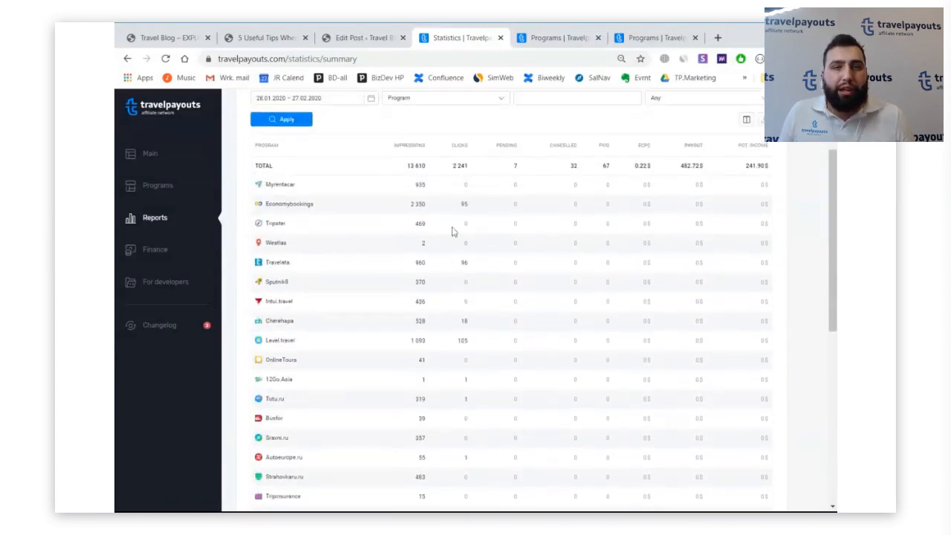
click(296, 210)
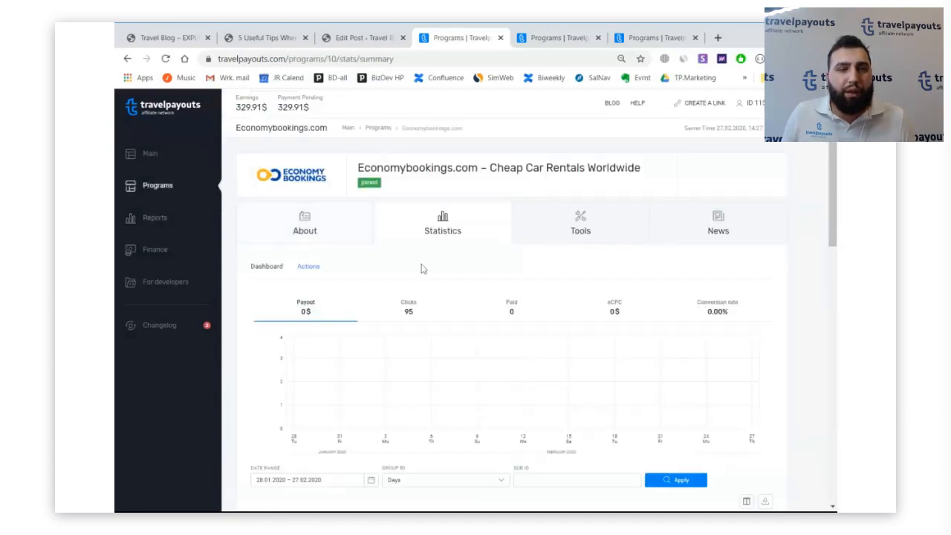
scroll(424, 257, down, 2)
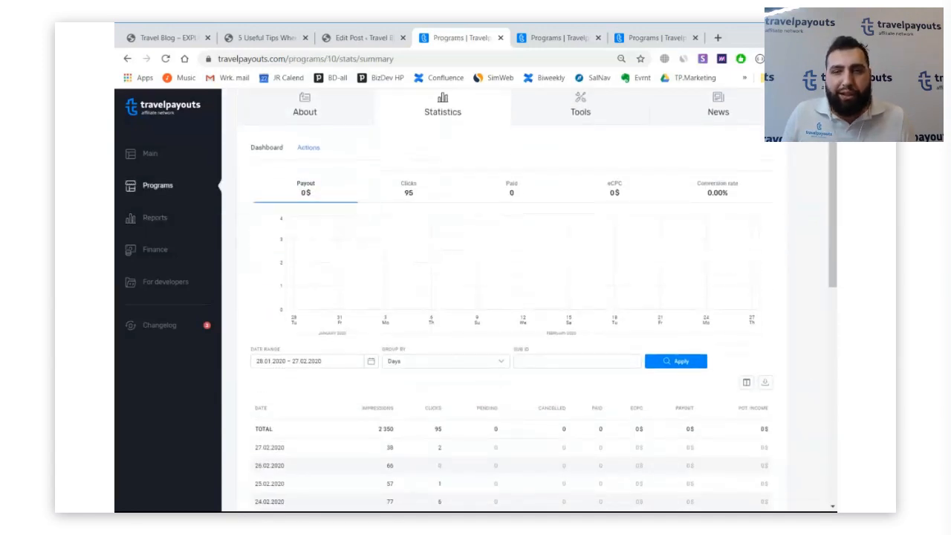
scroll(691, 320, down, 1)
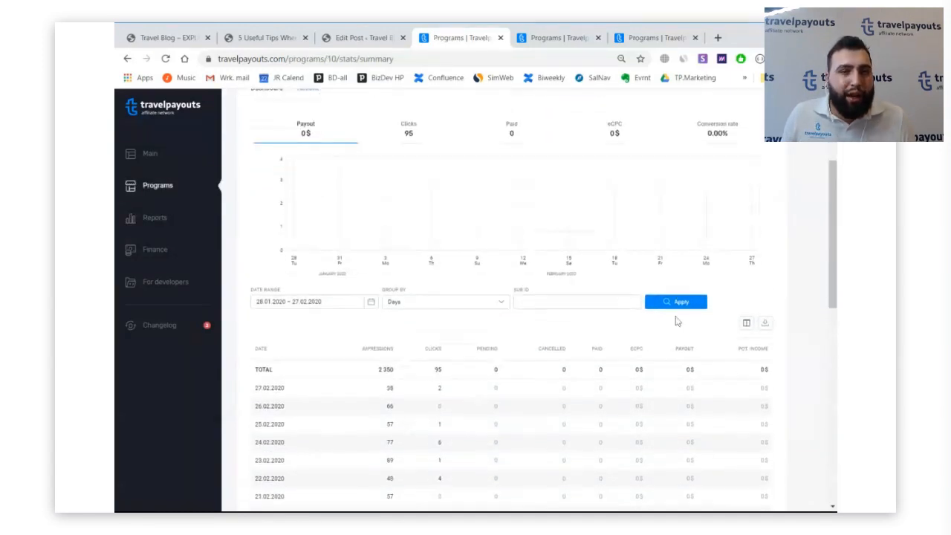
Step: Check the Economybookings grouping options and Sub ID filter, and view the program's actions report
click(471, 301)
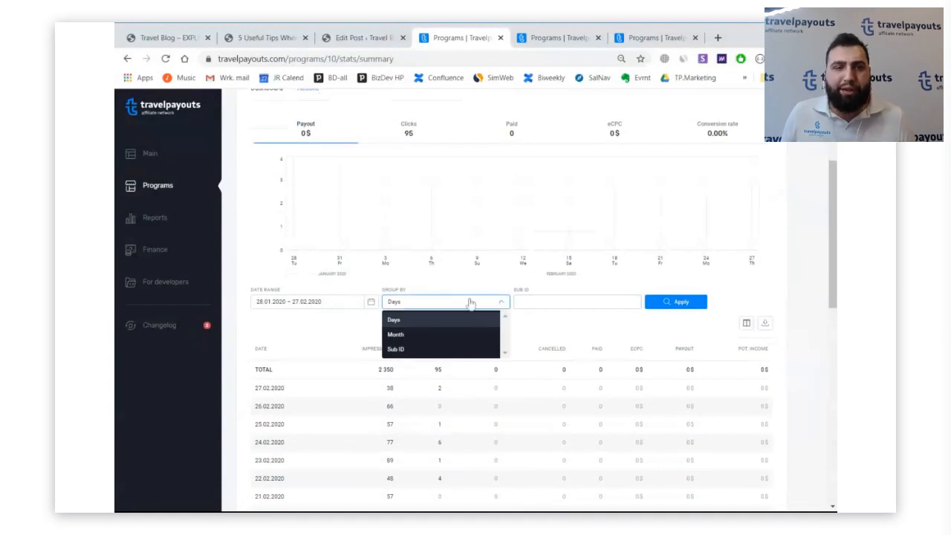
click(580, 302)
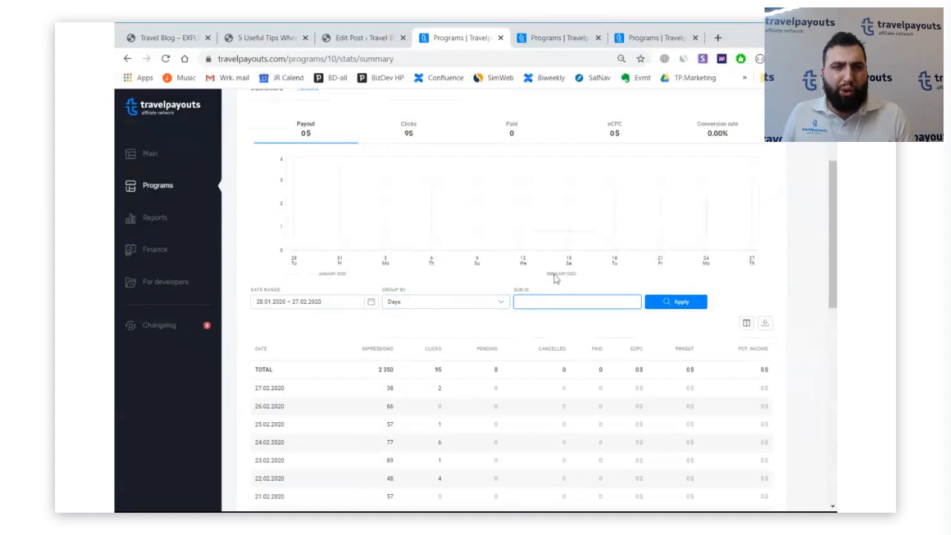
scroll(550, 279, up, 1)
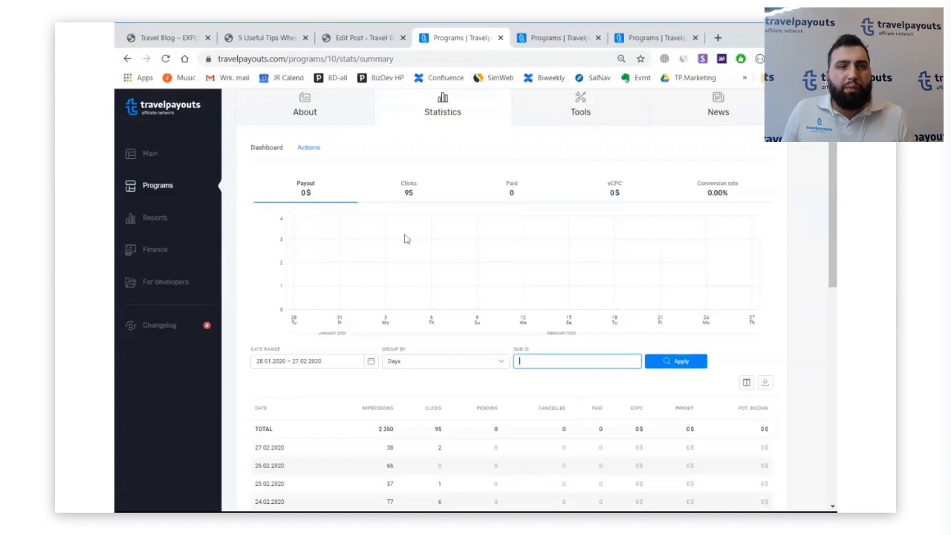
click(310, 149)
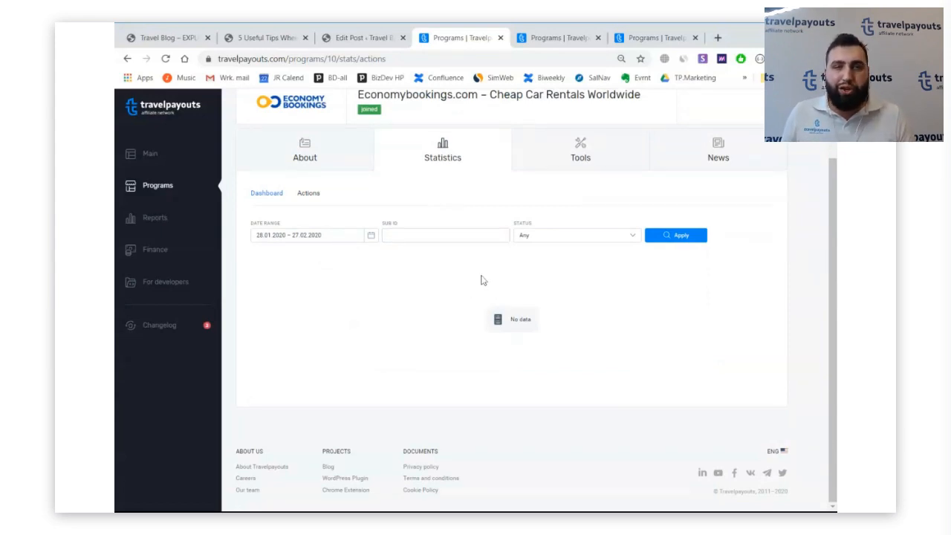
scroll(442, 272, up, 1)
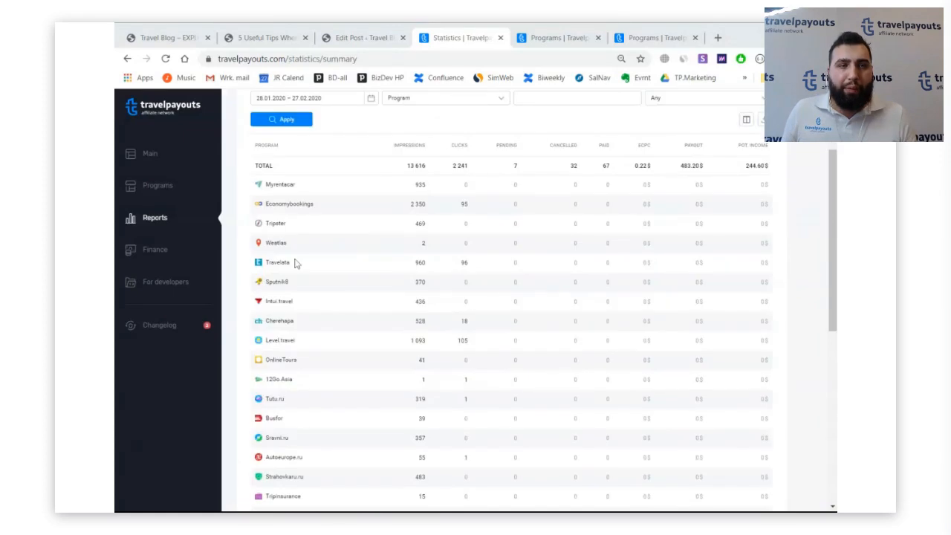
Step: Open the finance balance and examine its list of paid actions and the available program and status filter options
click(178, 256)
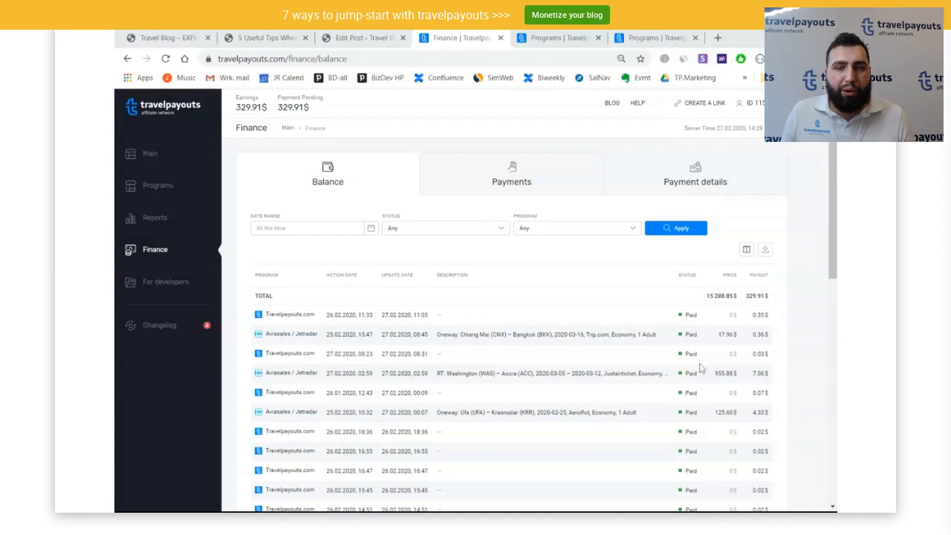
scroll(695, 368, down, 1)
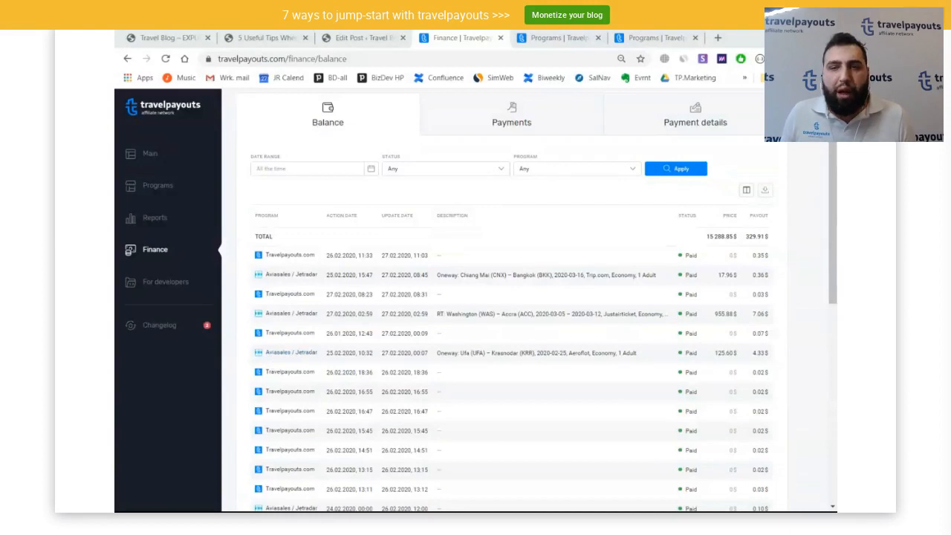
scroll(451, 260, up, 2)
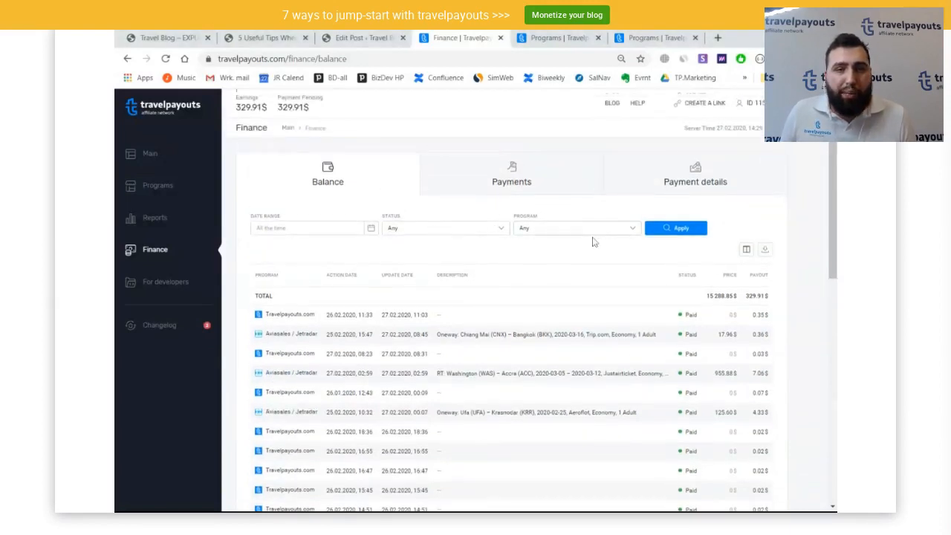
click(593, 232)
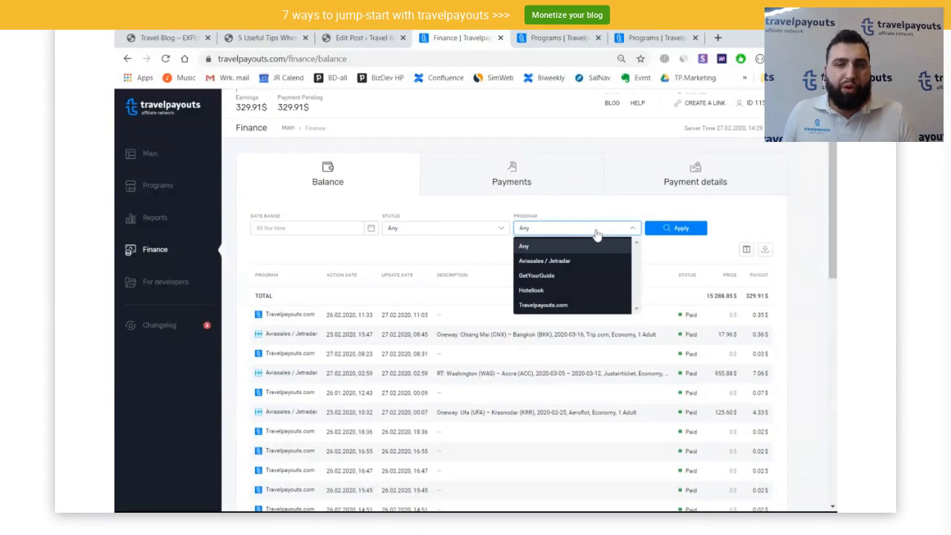
click(533, 214)
click(483, 228)
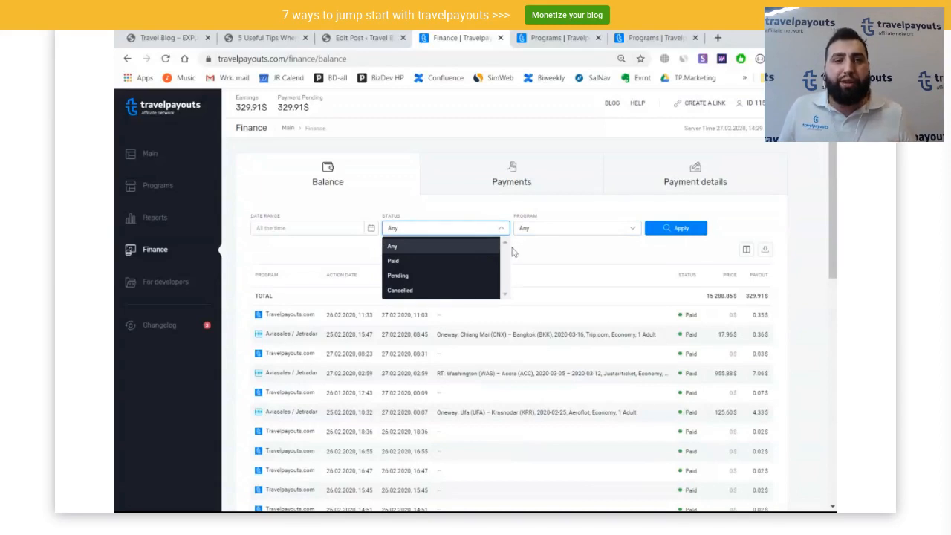
click(546, 270)
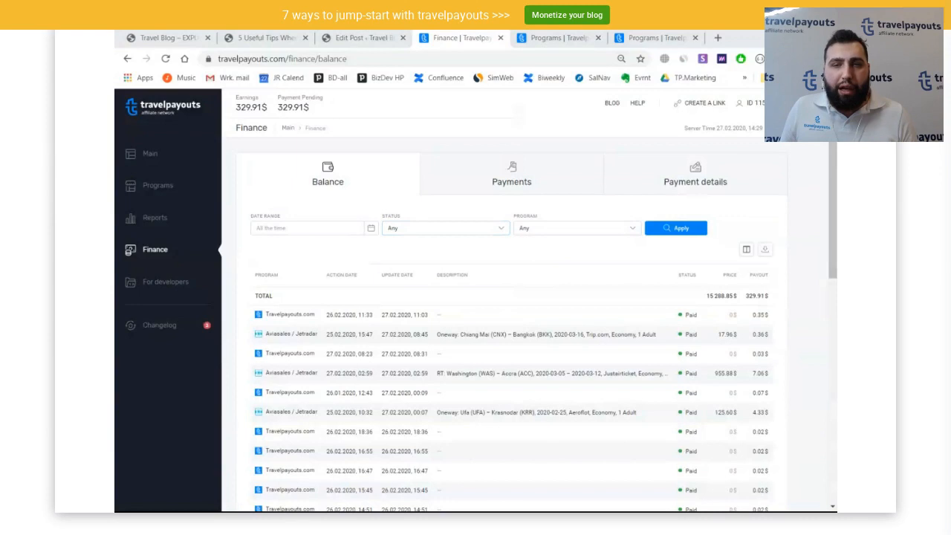
Step: Open the payment history and look through the monthly payments from February 2020 back to December 2019
click(530, 192)
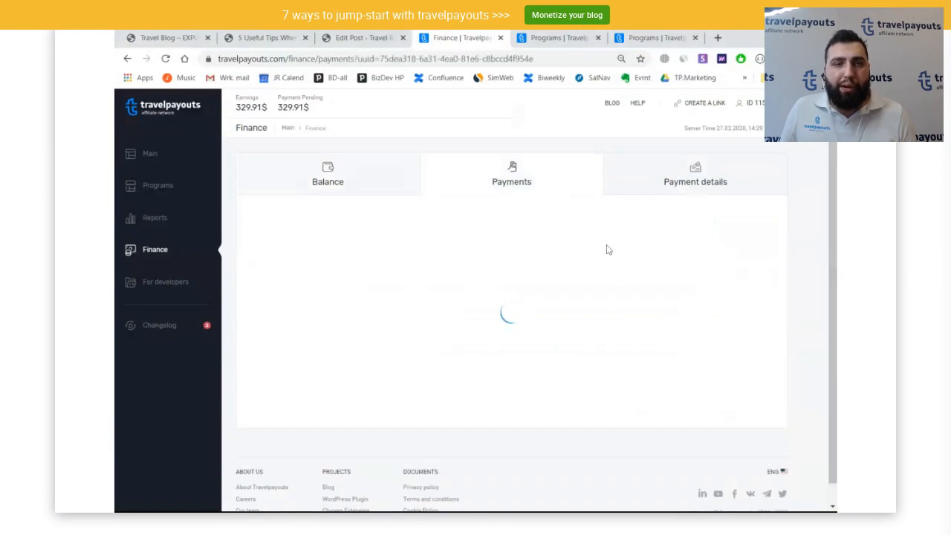
scroll(583, 249, down, 1)
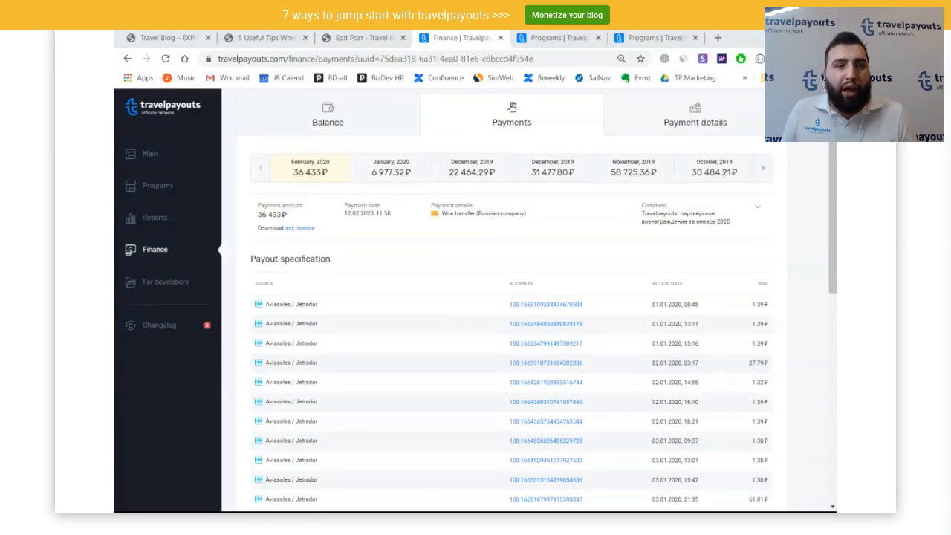
click(388, 170)
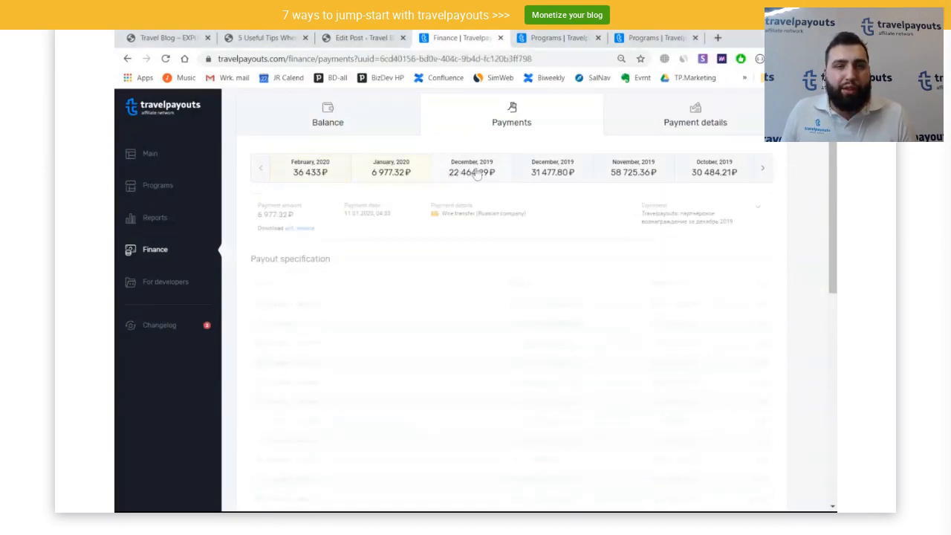
click(507, 173)
click(554, 173)
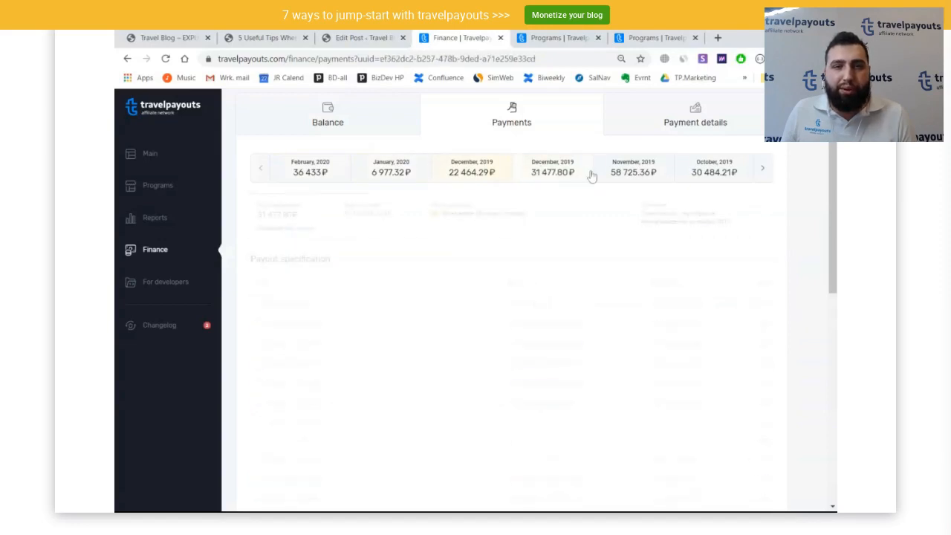
Step: Open the October 2019 payment and review the actions listed in its payout specification
click(715, 173)
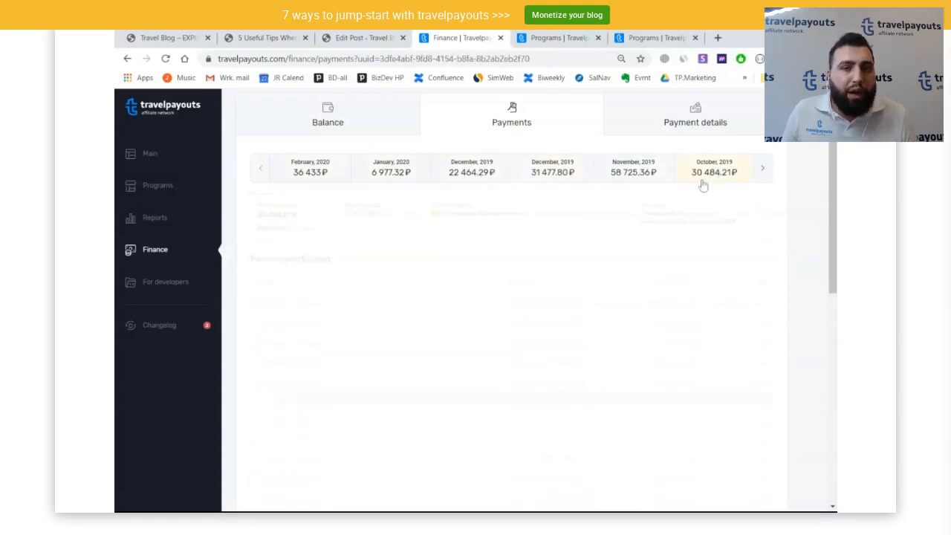
scroll(653, 215, down, 2)
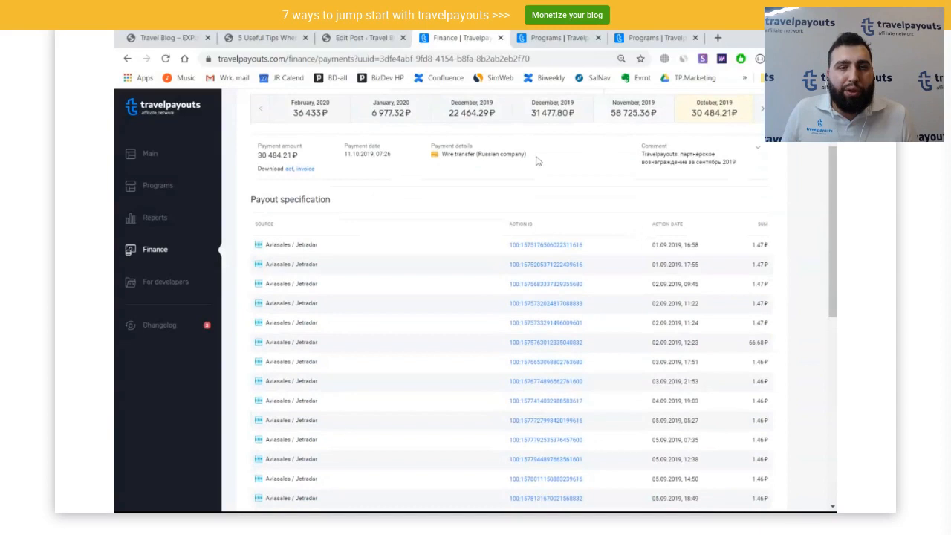
scroll(369, 234, down, 1)
scroll(368, 234, down, 2)
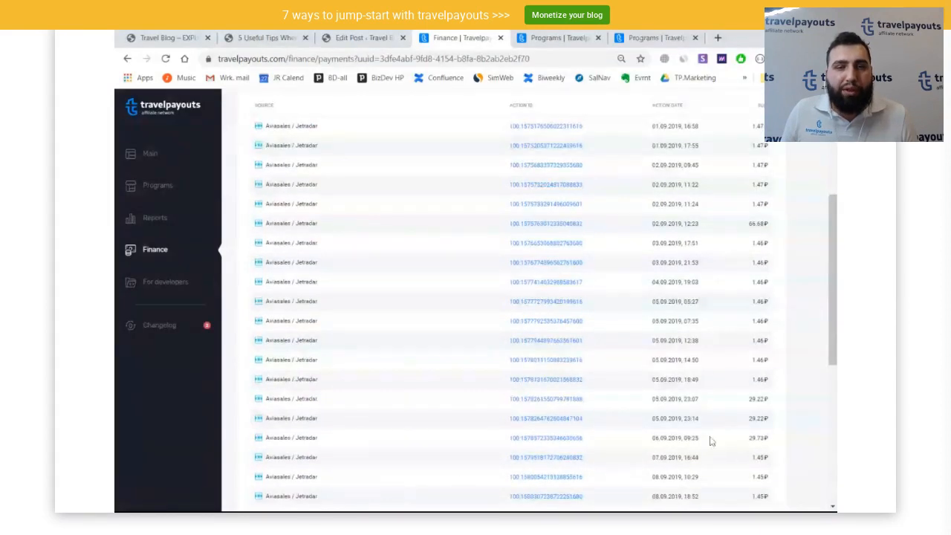
scroll(515, 361, down, 6)
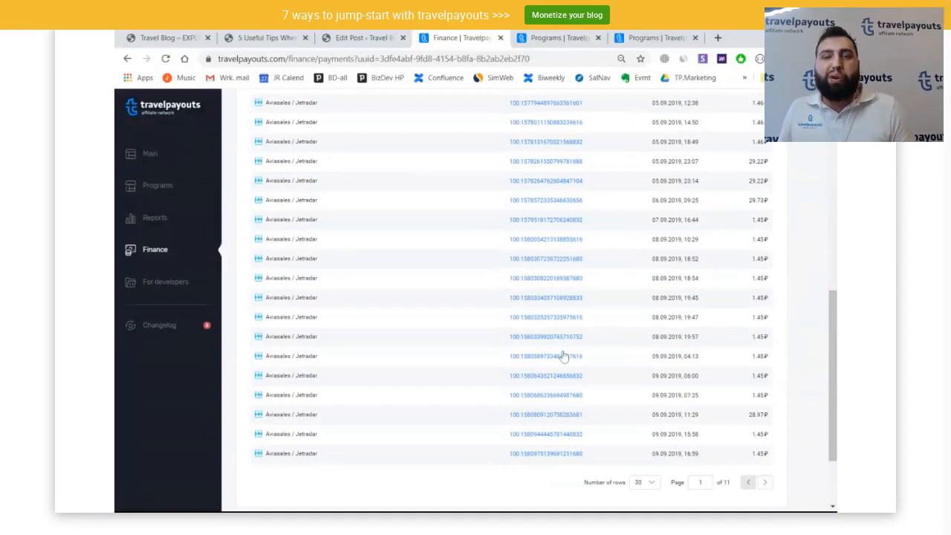
scroll(565, 354, up, 12)
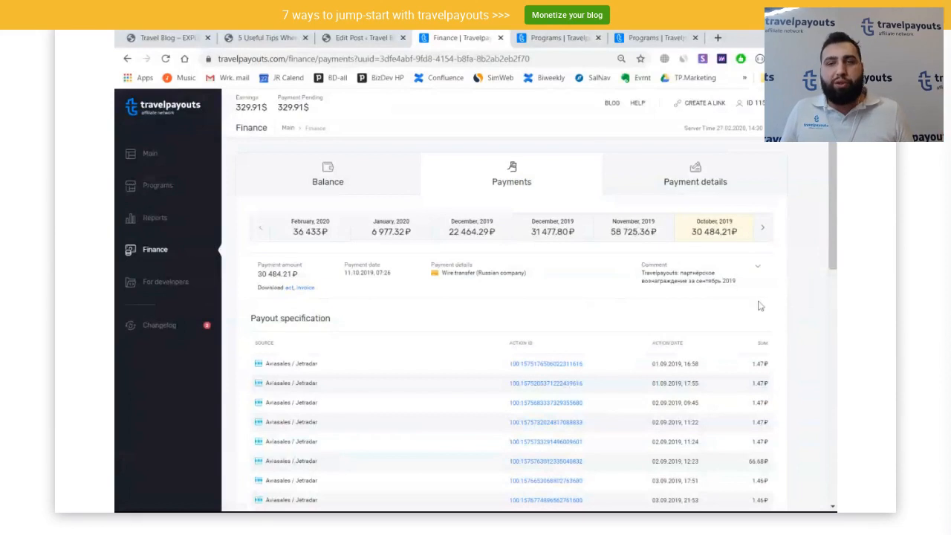
Step: Open the payout account's payment details for changing and examine the payment methods and PayPal form fields
click(660, 180)
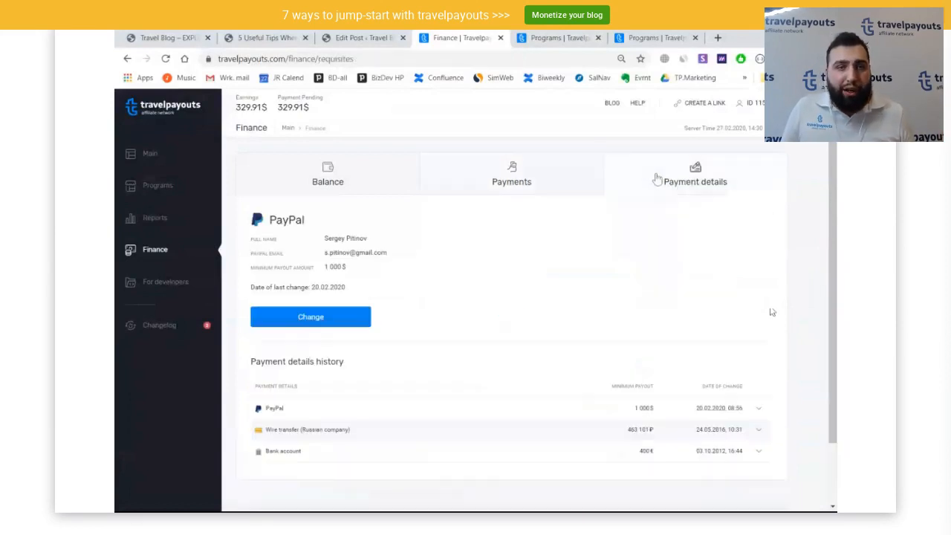
click(333, 325)
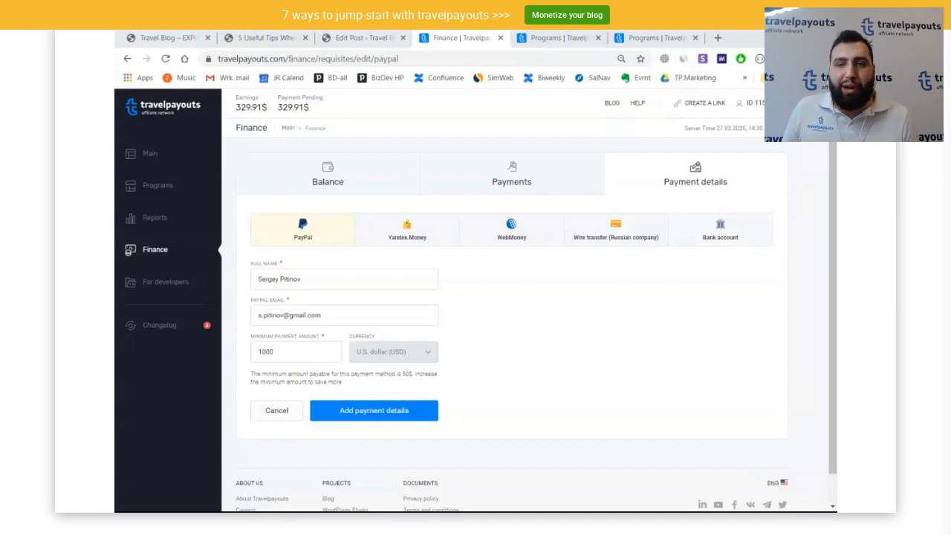
scroll(668, 305, down, 1)
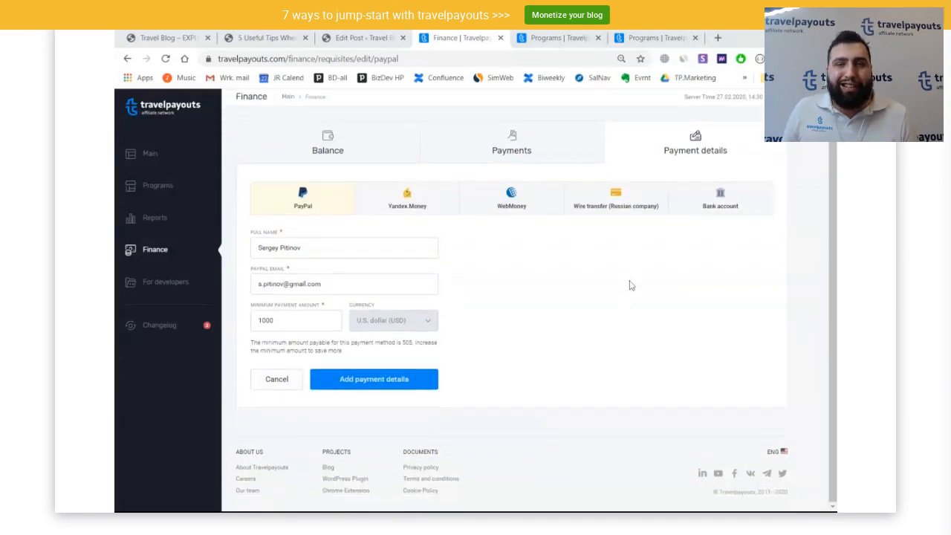